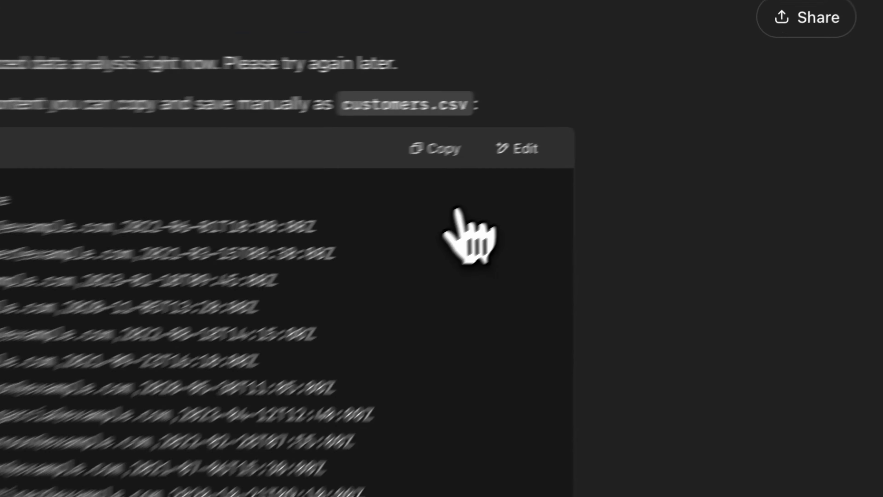
Step: Copy the generated customers CSV content from ChatGPT and paste it into a new Sublime Text document
{"action": "left_click", "coordinate": [590, 105]}
{"action": "key", "text": "super+space"}
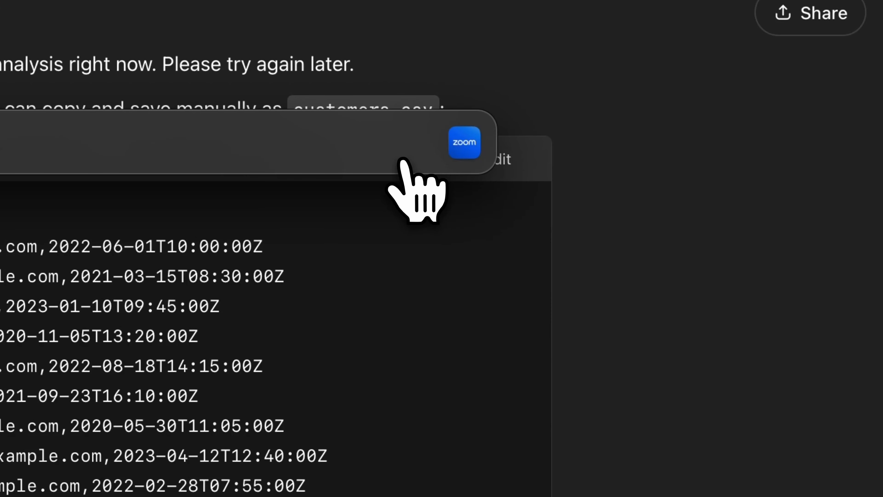
{"action": "type", "text": "sublime Text"}
{"action": "key", "text": "Return"}
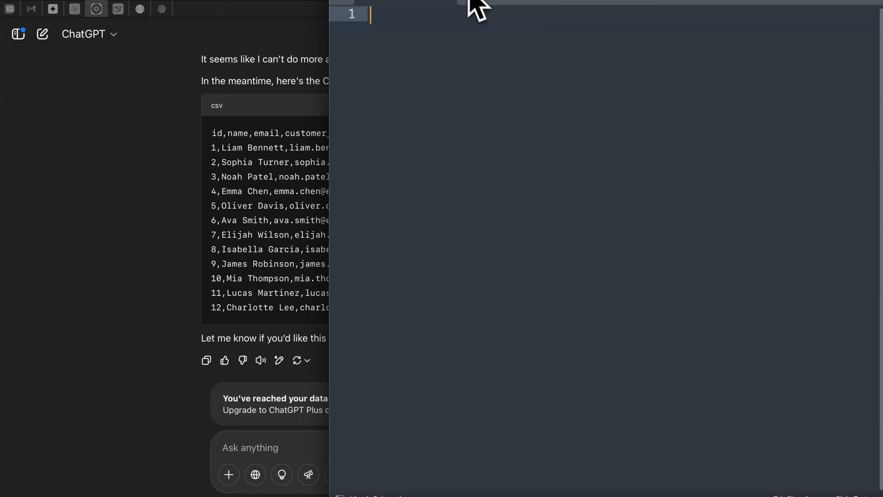
{"action": "key", "text": "super+v"}
Step: Save the pasted customer data in the Downloads folder as customer.csv
{"action": "key", "text": "super+s"}
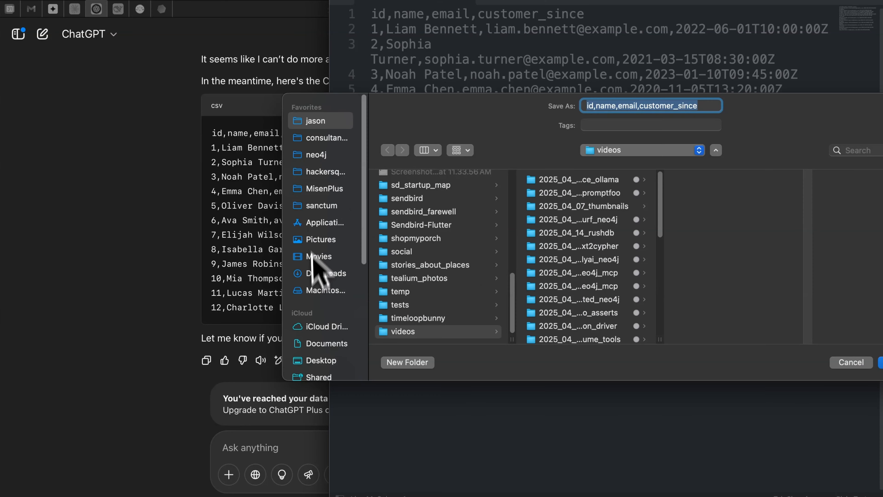
{"action": "left_click", "coordinate": [322, 273]}
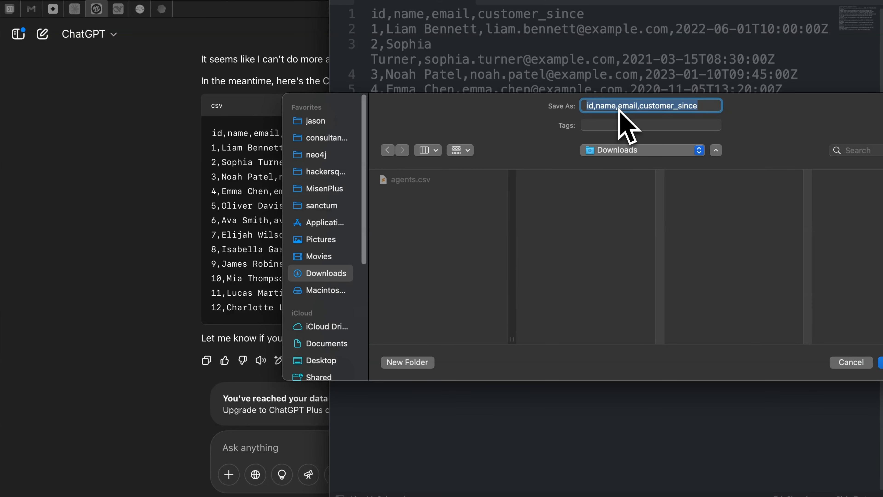
{"action": "key", "text": "Return"}
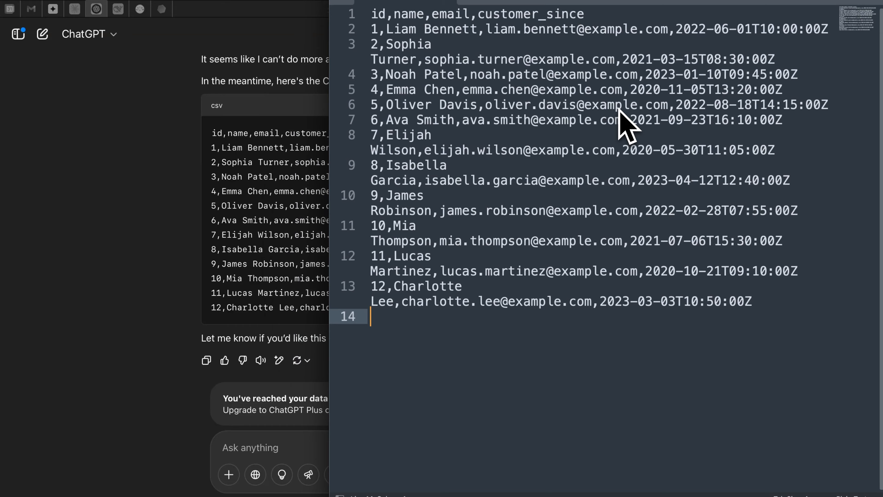
Step: Switch to Claude and write a prompt for a .csv of 24 customer software tickets with id starting with 1, title, content and customer_id columns
{"action": "left_click", "coordinate": [254, 66]}
{"action": "left_click", "coordinate": [77, 10]}
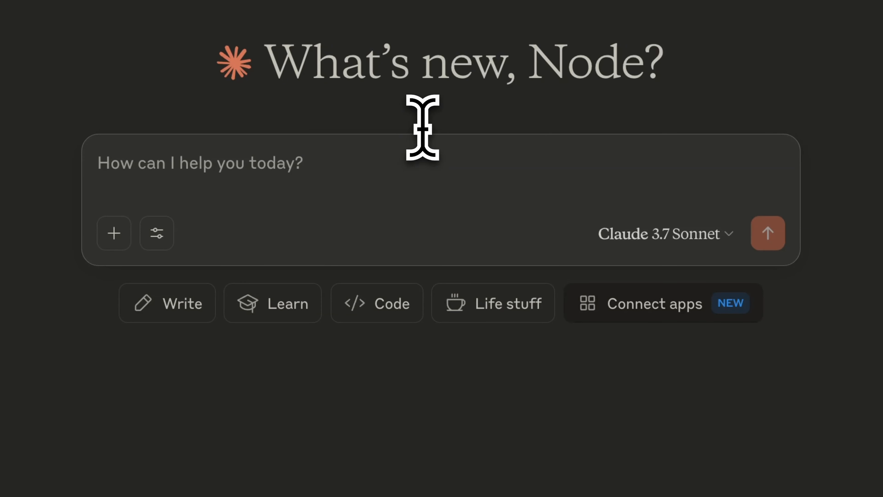
{"action": "type", "text": "Generate a .csv listing of 24 customer tickets detailin"}
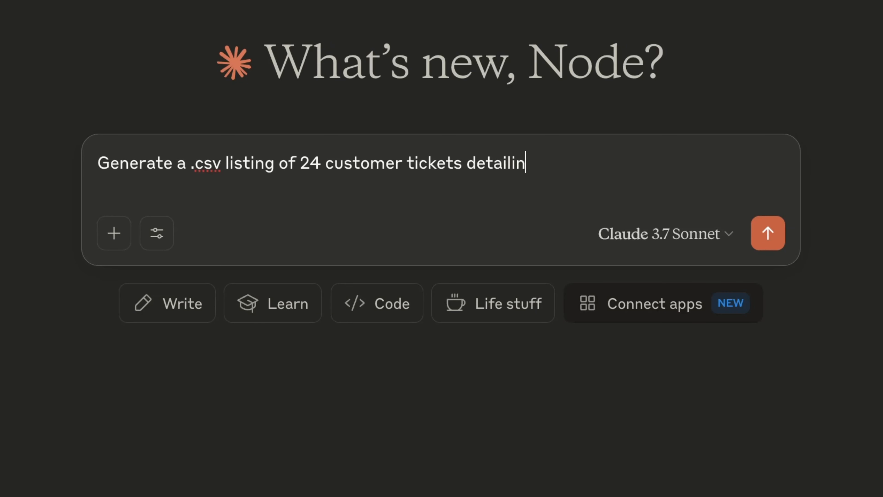
{"action": "type", "text": "clients are having with a company's software product. Use the following column headers: id (single integer s"}
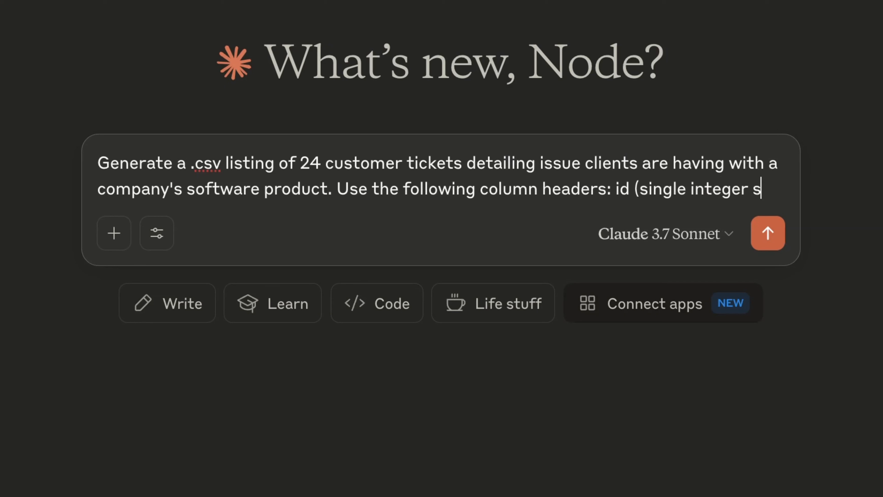
{"action": "type", "text": "tarting with 1), title, content (short description of problem), customer_id (normali"}
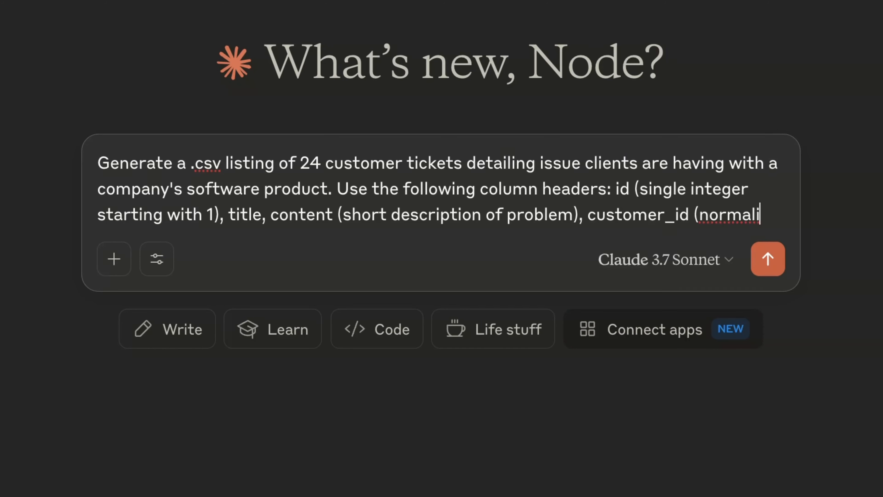
Step: Finish and submit the prompt: normally distributed customer_id 1 to 12 and assigned_agent_id 1 to 6, ISO 8601 created_at, closed_at minutes after created_at
{"action": "key", "text": "BackSpace"}
{"action": "type", "text": "distribution randomization integer between 1 and 12), assigned_agent_id"}
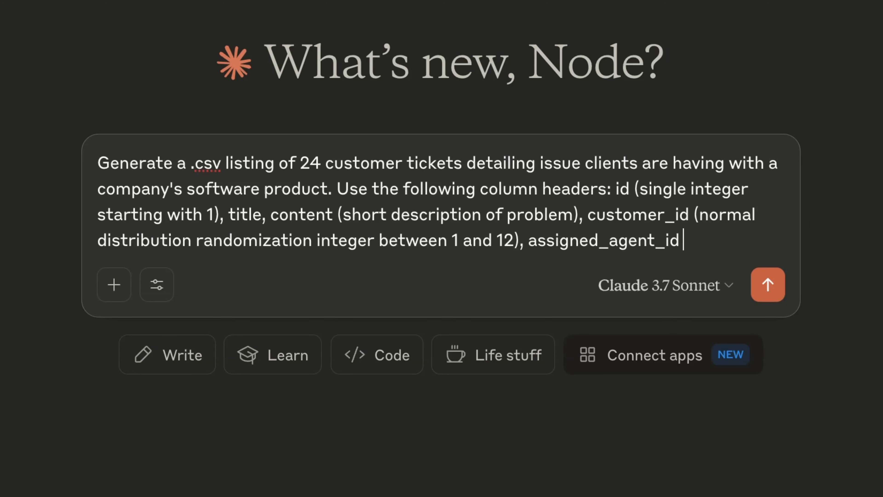
{"action": "type", "text": "etween 1 and 6, randomized via normal / bell curve distribution), cr"}
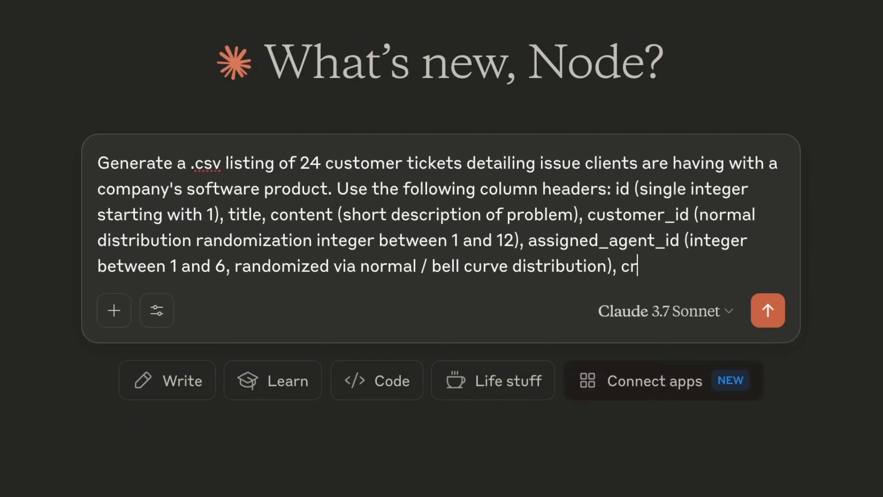
{"action": "type", "text": "8601 datetime at UTC/GMT 0), closed_at (ISO 8601 datetime at UTC/GMT 0"}
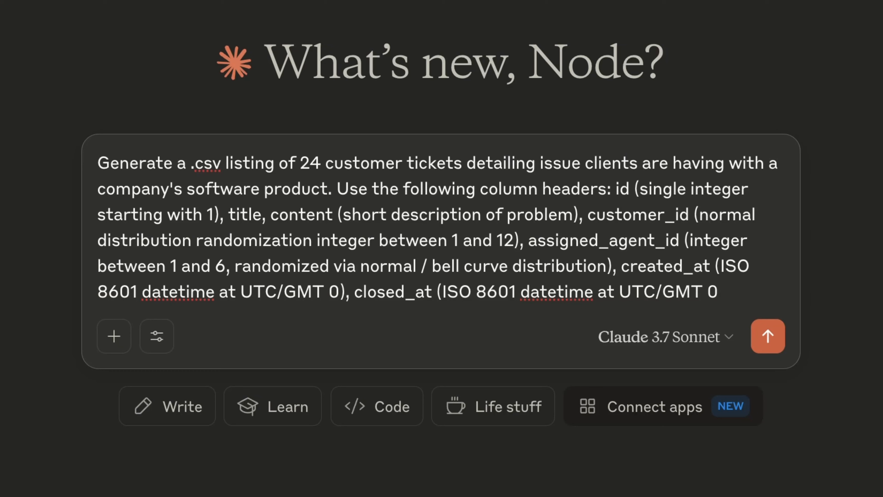
{"action": "type", "text": "om 1 to several minutes after the created_at datetime)."}
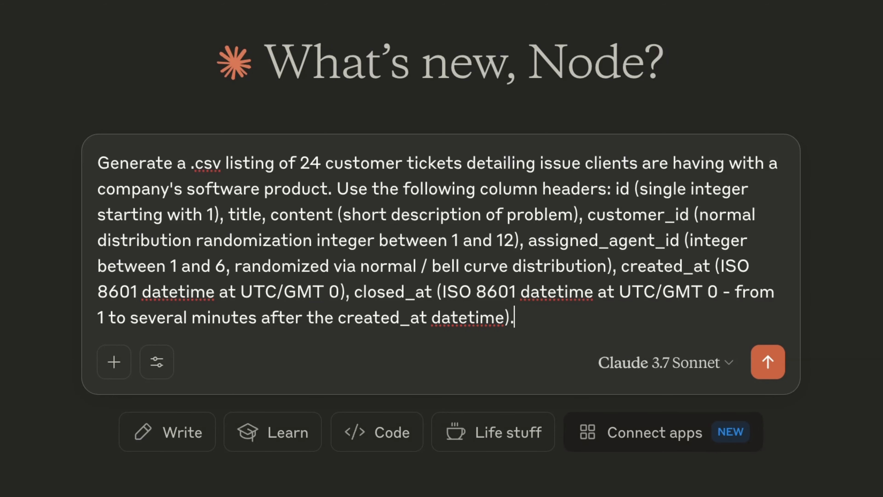
{"action": "key", "text": "Return"}
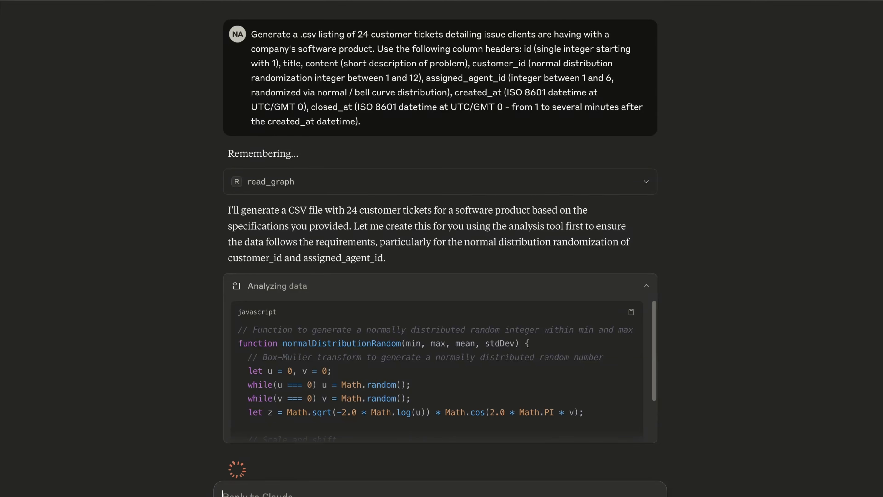
Step: Examine the generated JavaScript that builds the ticket data, including its random functions and software issue descriptions
{"action": "scroll", "coordinate": [405, 477], "scroll_direction": "down", "scroll_amount": 1}
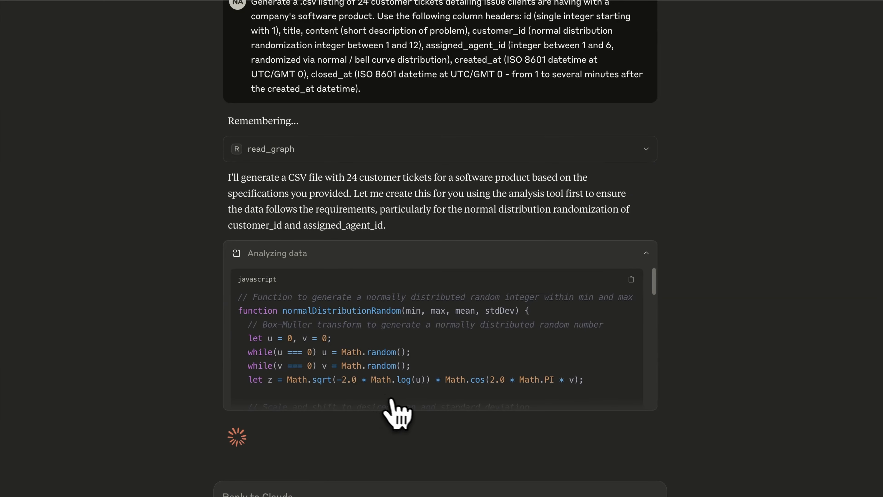
{"action": "scroll", "coordinate": [495, 393], "scroll_direction": "down", "scroll_amount": 5}
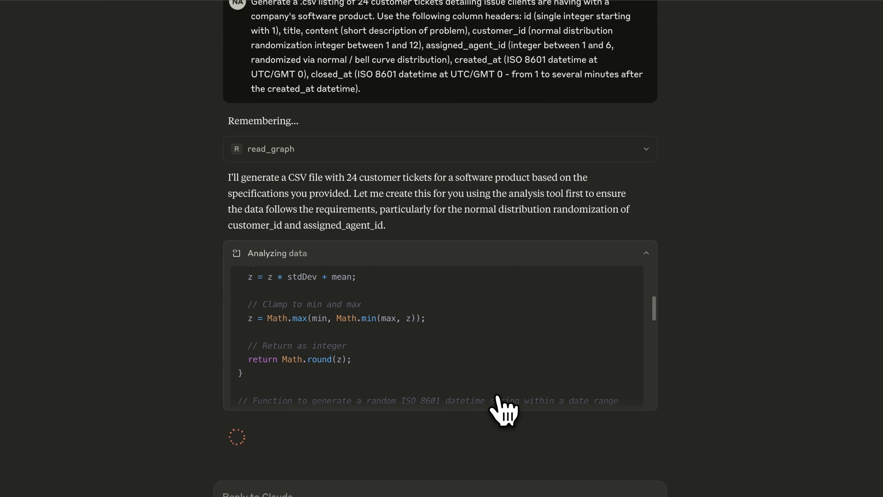
{"action": "scroll", "coordinate": [496, 396], "scroll_direction": "down", "scroll_amount": 6}
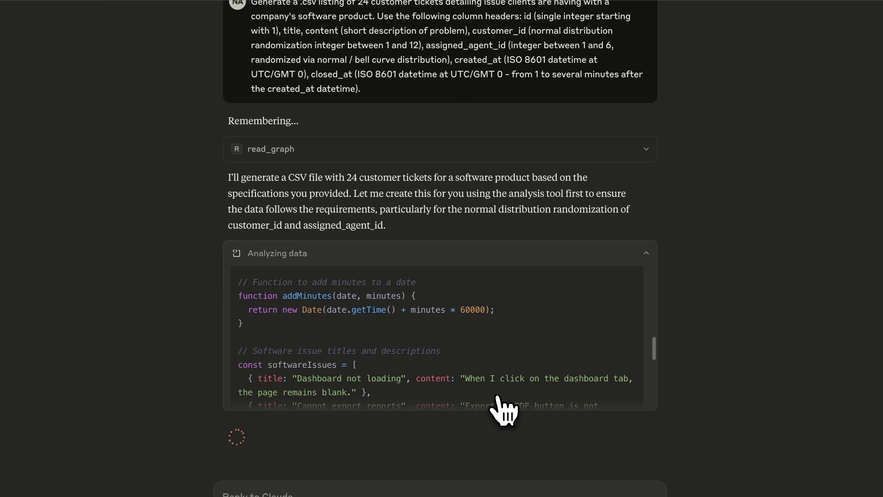
{"action": "scroll", "coordinate": [496, 397], "scroll_direction": "down", "scroll_amount": 3}
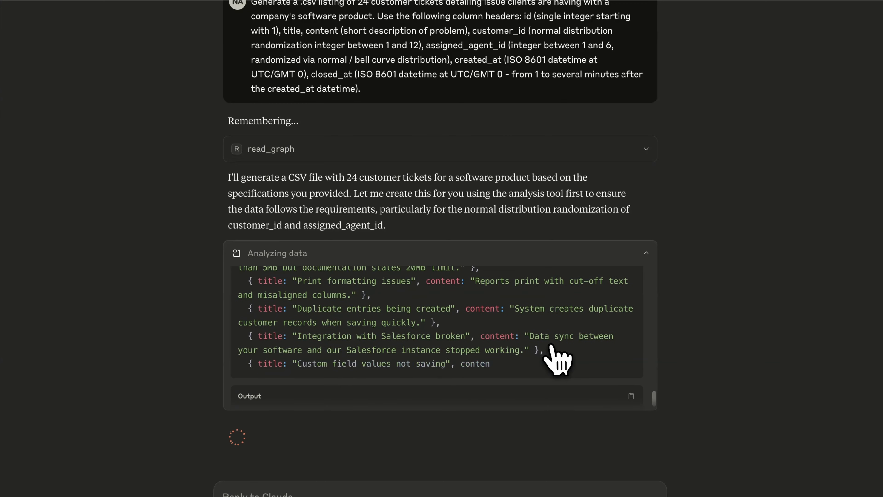
{"action": "scroll", "coordinate": [554, 358], "scroll_direction": "up", "scroll_amount": 5}
{"action": "scroll", "coordinate": [553, 358], "scroll_direction": "up", "scroll_amount": 15}
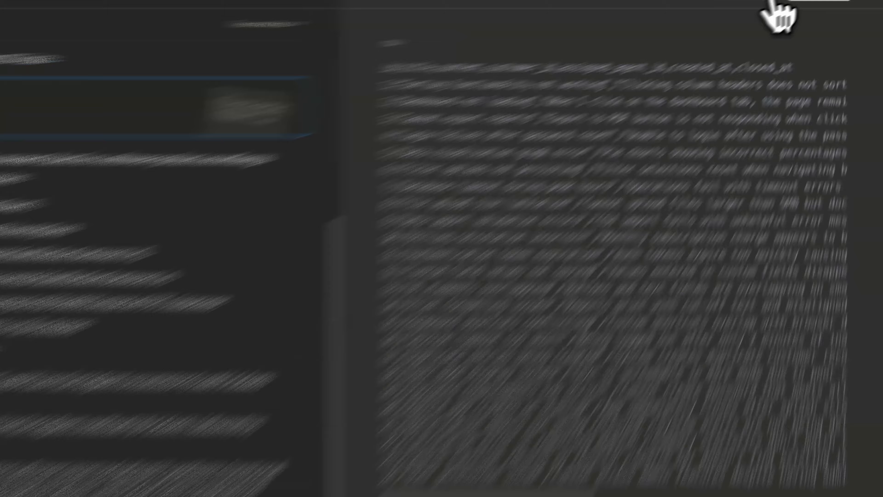
Step: Export the tickets artifact as a Markdown download, saving it in Downloads under the name customer_tickets.csv
{"action": "left_click", "coordinate": [695, 6]}
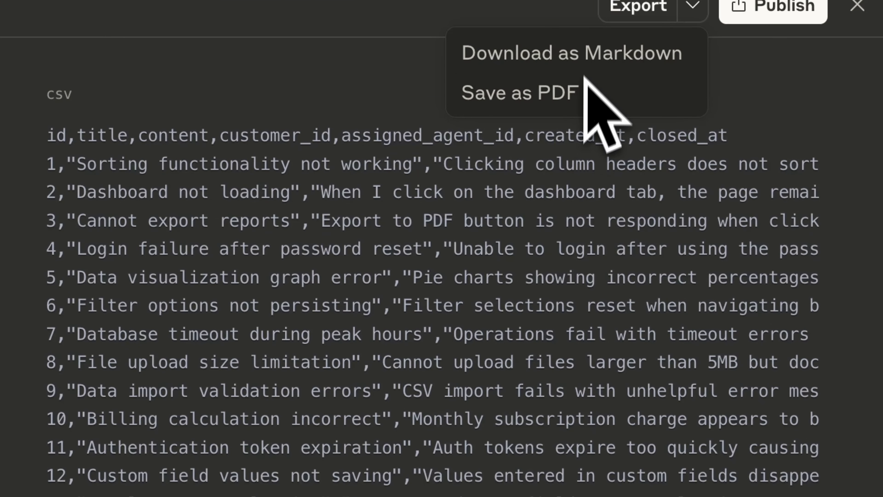
{"action": "left_click", "coordinate": [605, 67]}
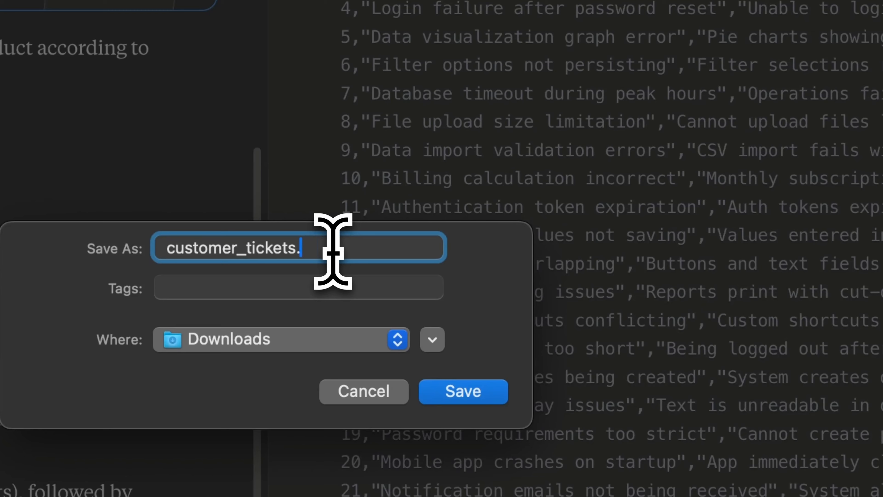
{"action": "type", "text": "csv"}
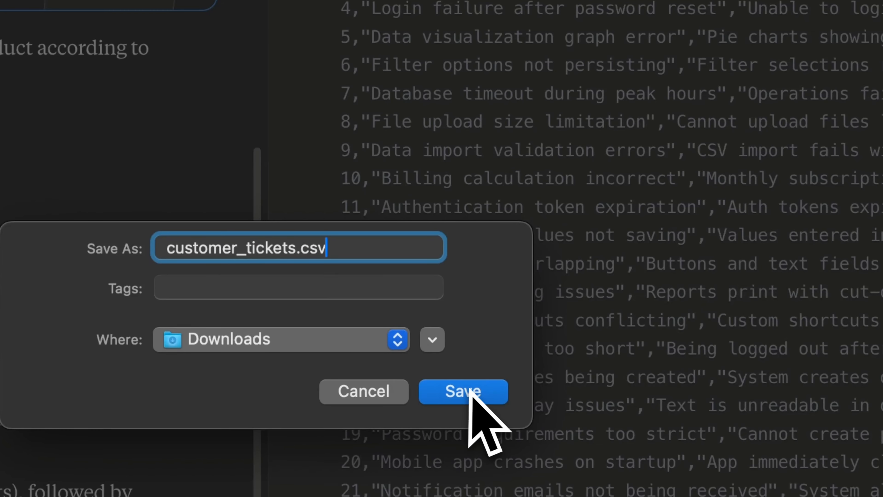
{"action": "left_click", "coordinate": [469, 392]}
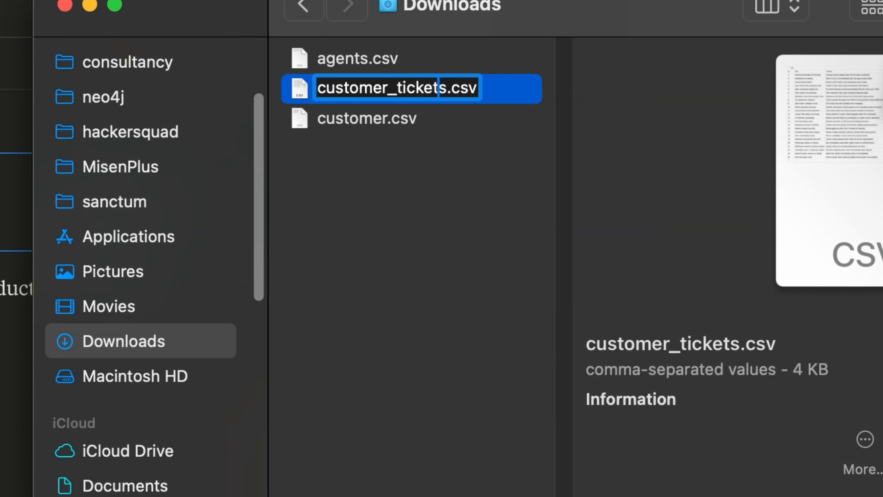
Step: Rename customer_tickets.csv in the Downloads folder to tickets.csv
{"action": "key", "text": "Left"}
{"action": "key", "text": "Left"}
{"action": "key", "text": "Left"}
{"action": "key", "text": "Left"}
{"action": "key", "text": "Left"}
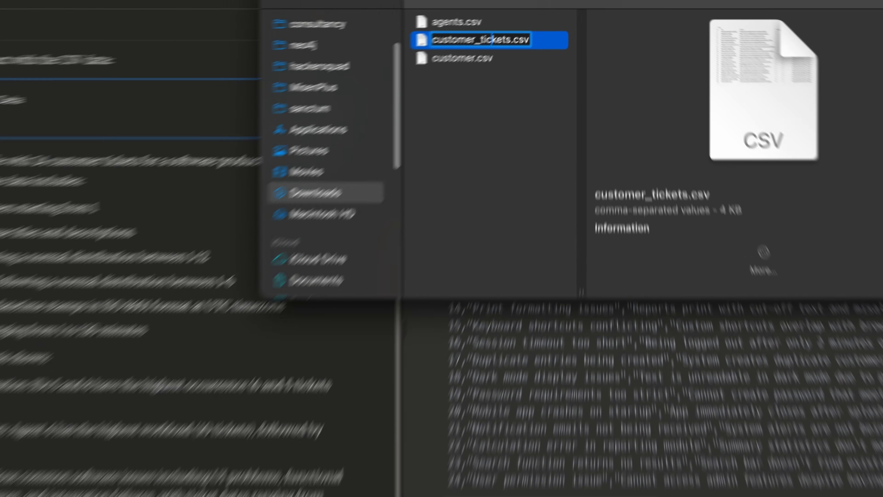
{"action": "key", "text": "BackSpace"}
{"action": "key", "text": "BackSpace"}
{"action": "key", "text": "BackSpace"}
{"action": "key", "text": "BackSpace"}
{"action": "key", "text": "BackSpace"}
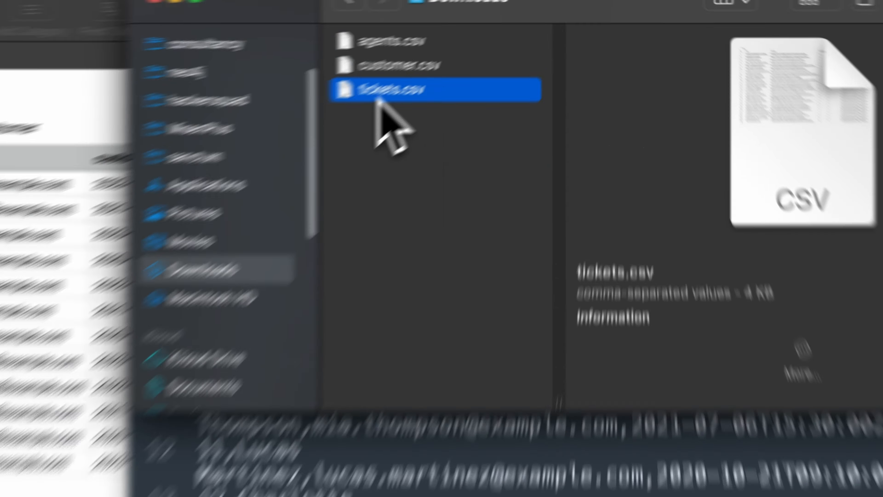
Step: Open tickets.csv in Sublime Text and delete the opening ```csv line so the column headers come first
{"action": "right_click", "coordinate": [478, 40]}
{"action": "mouse_move", "coordinate": [500, 63]}
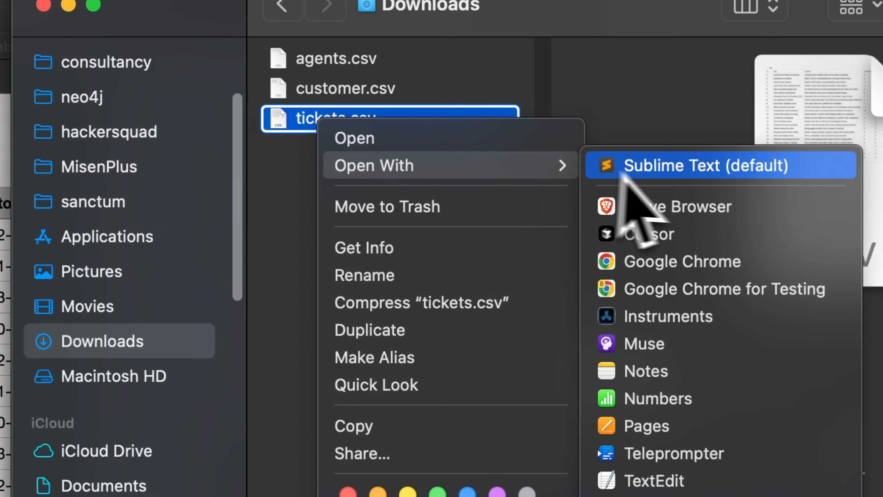
{"action": "left_click", "coordinate": [656, 173]}
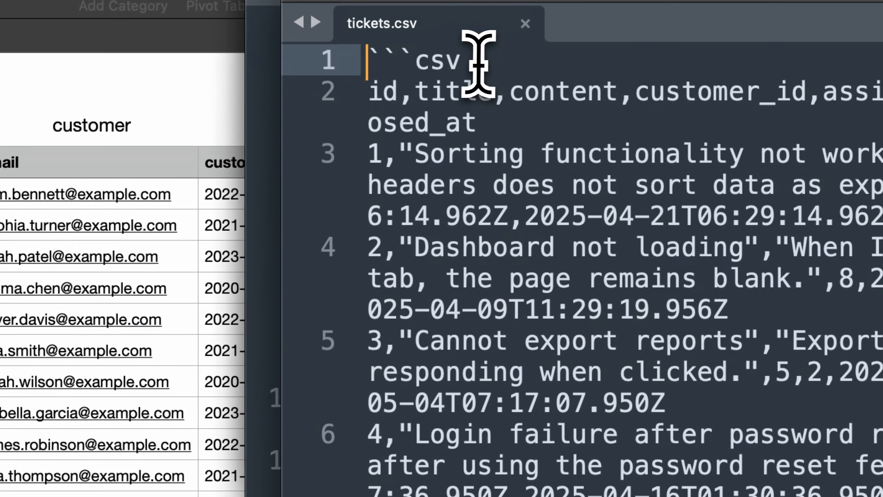
{"action": "left_click_drag", "start_coordinate": [479, 66], "coordinate": [365, 64]}
{"action": "key", "text": "BackSpace"}
{"action": "key", "text": "Delete"}
Step: Remove the closing ``` fence and the empty line at the end of tickets.csv
{"action": "scroll", "coordinate": [466, 159], "scroll_direction": "down", "scroll_amount": 14}
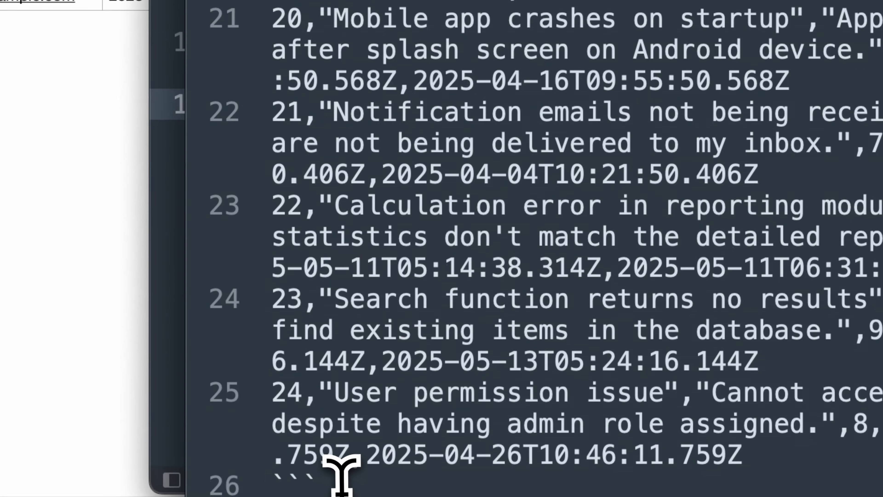
{"action": "left_click", "coordinate": [341, 473]}
{"action": "key", "text": "BackSpace"}
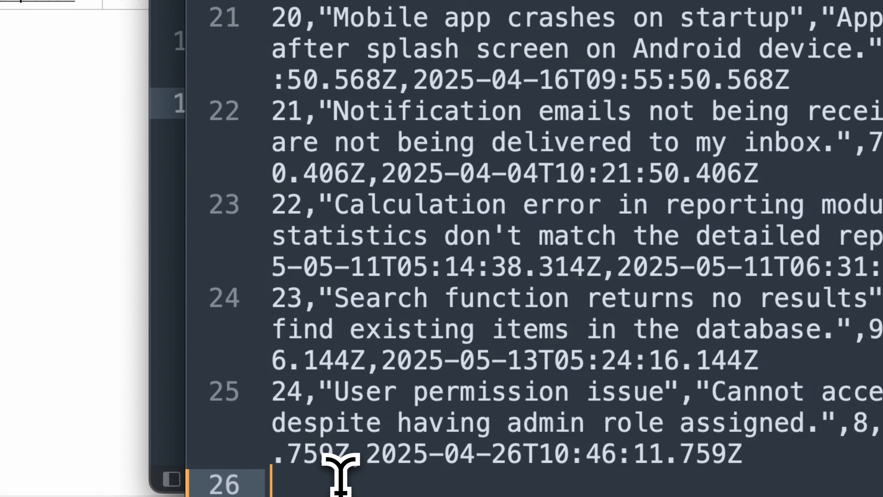
{"action": "key", "text": "BackSpace"}
{"action": "left_click", "coordinate": [525, 205]}
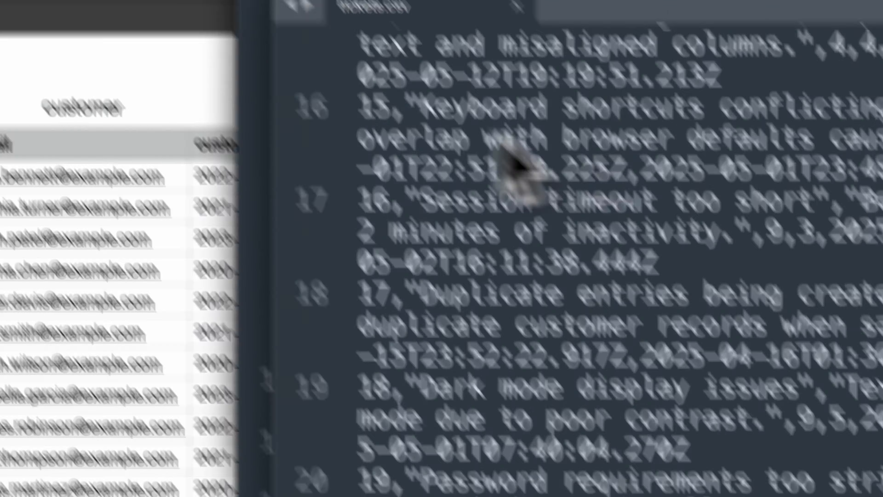
Step: Switch to Neo4j Aura, upload agents.csv, customer.csv and tickets.csv from Downloads as import data sources, and start defining the graph model manually
{"action": "left_click", "coordinate": [388, 138]}
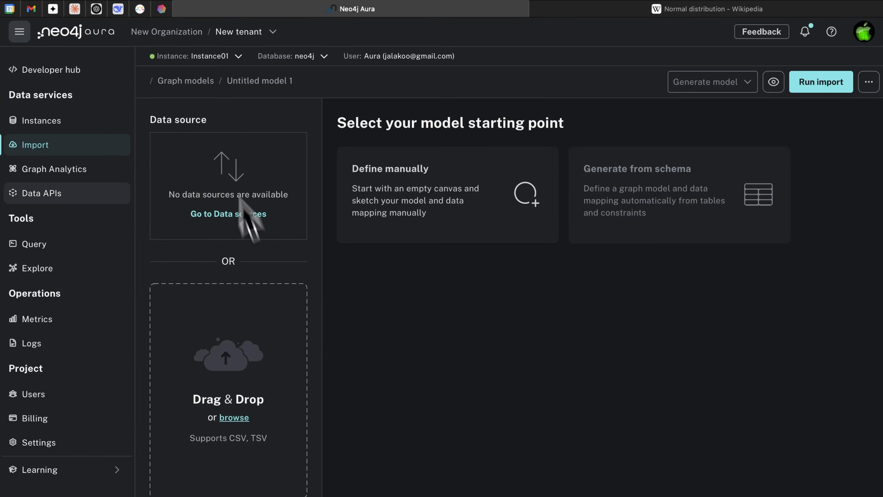
{"action": "left_click", "coordinate": [234, 417]}
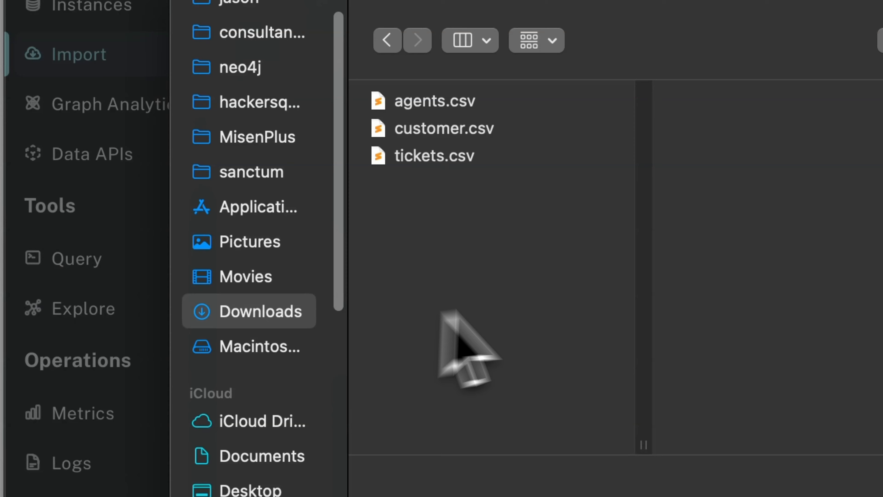
{"action": "left_click", "coordinate": [553, 111]}
{"action": "left_click", "coordinate": [536, 154], "text": "shift"}
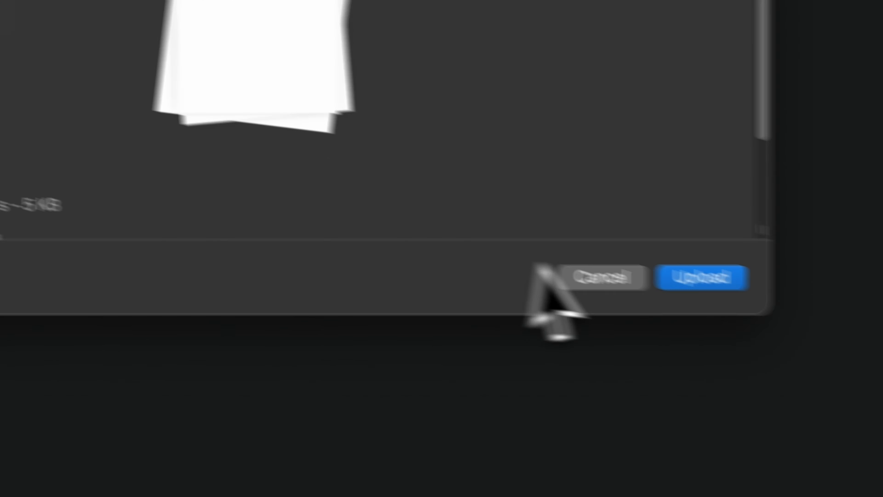
{"action": "left_click", "coordinate": [692, 280]}
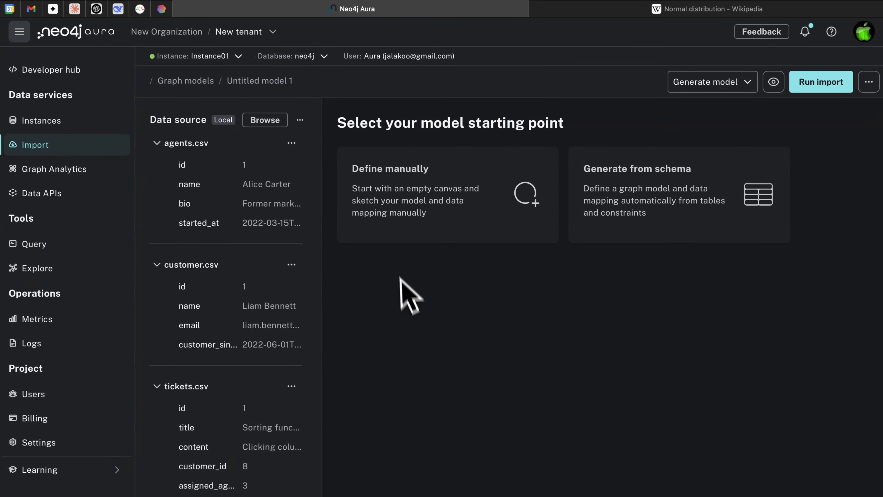
{"action": "left_click", "coordinate": [452, 208]}
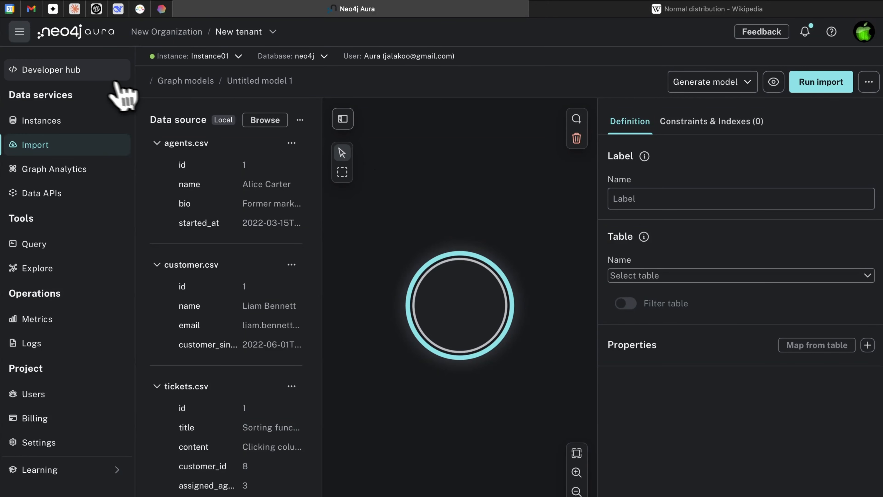
Step: Label the empty node Agent and set agents.csv as its source table
{"action": "double_click", "coordinate": [388, 331]}
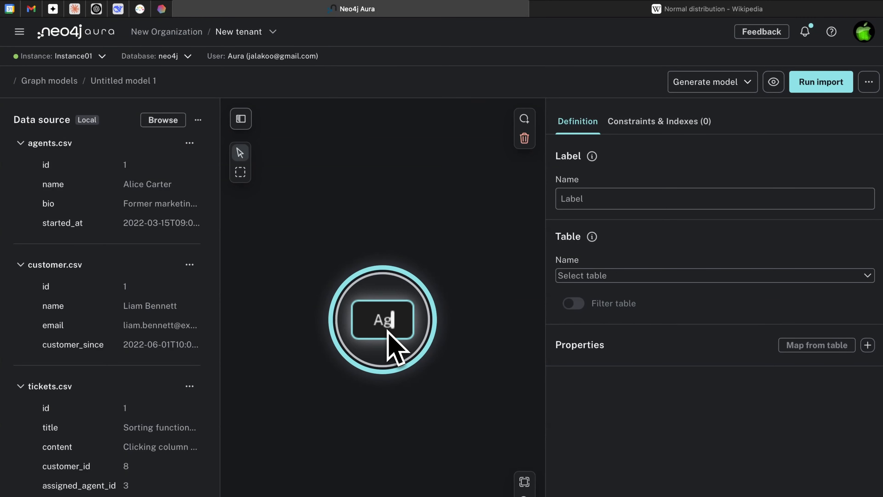
{"action": "left_click", "coordinate": [451, 289]}
{"action": "left_click", "coordinate": [397, 336]}
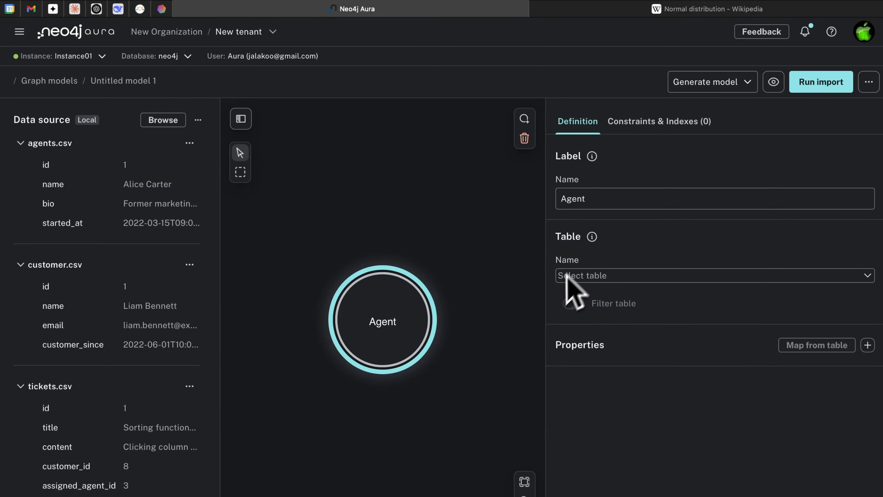
{"action": "left_click", "coordinate": [603, 276]}
{"action": "left_click", "coordinate": [601, 297]}
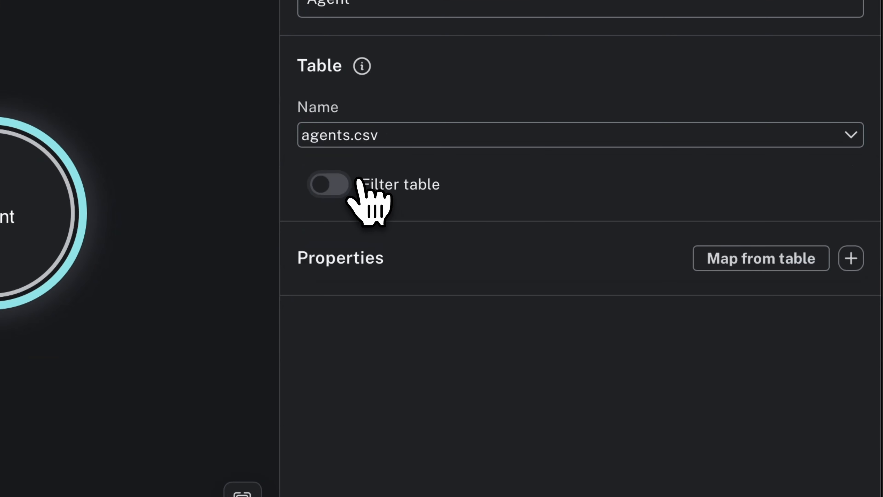
Step: Map all columns of agents.csv as properties of the Agent node
{"action": "left_click", "coordinate": [747, 260]}
{"action": "left_click", "coordinate": [323, 202]}
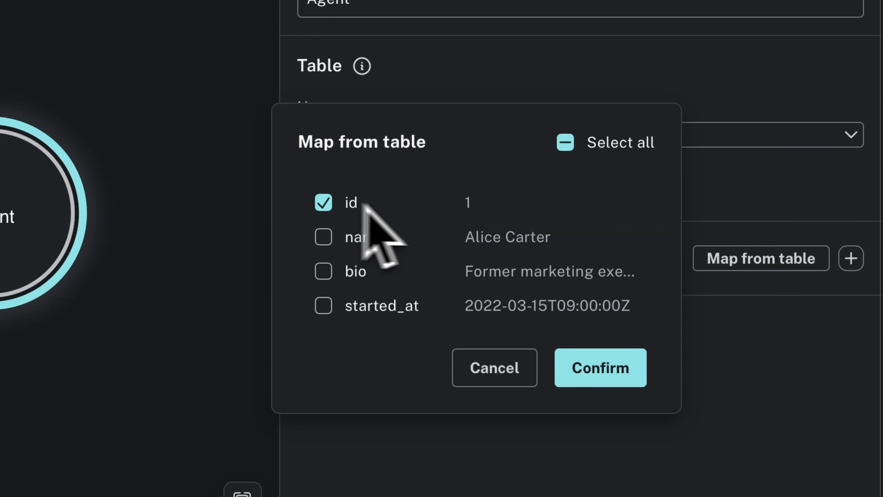
{"action": "left_click", "coordinate": [565, 143]}
{"action": "left_click", "coordinate": [597, 370]}
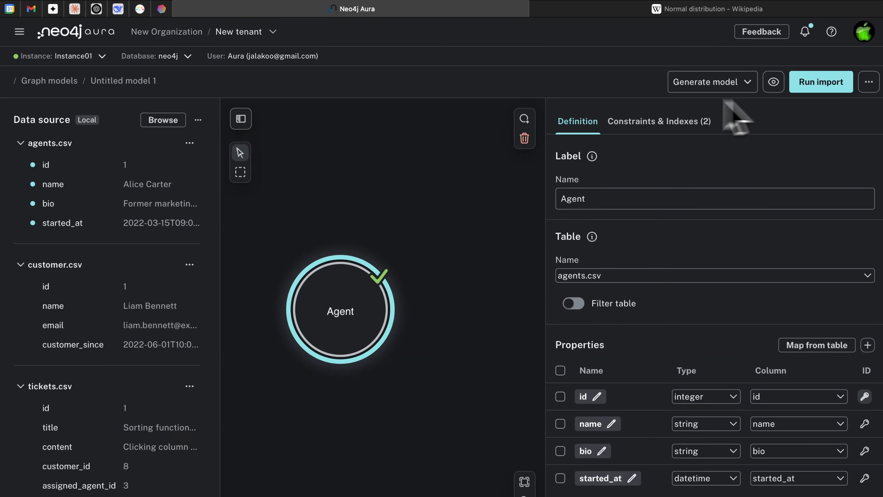
Step: Add a second node labelled Customer and set customer.csv as its source table
{"action": "left_click", "coordinate": [524, 119]}
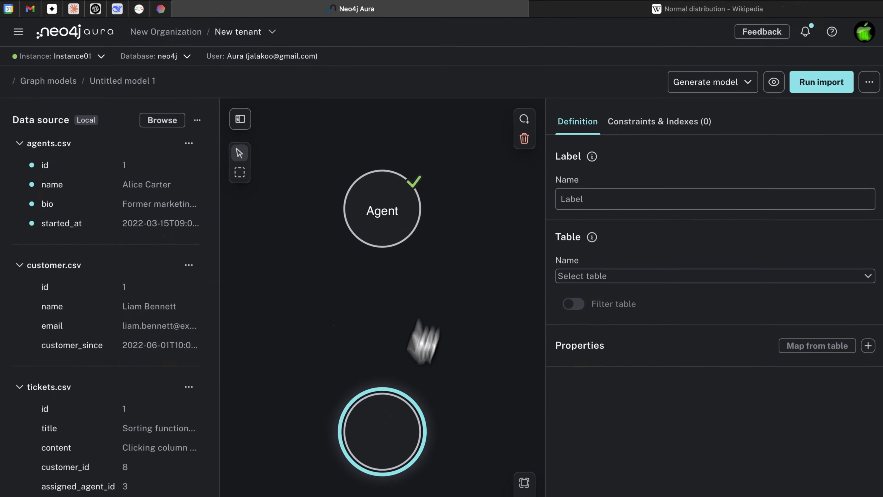
{"action": "double_click", "coordinate": [386, 435]}
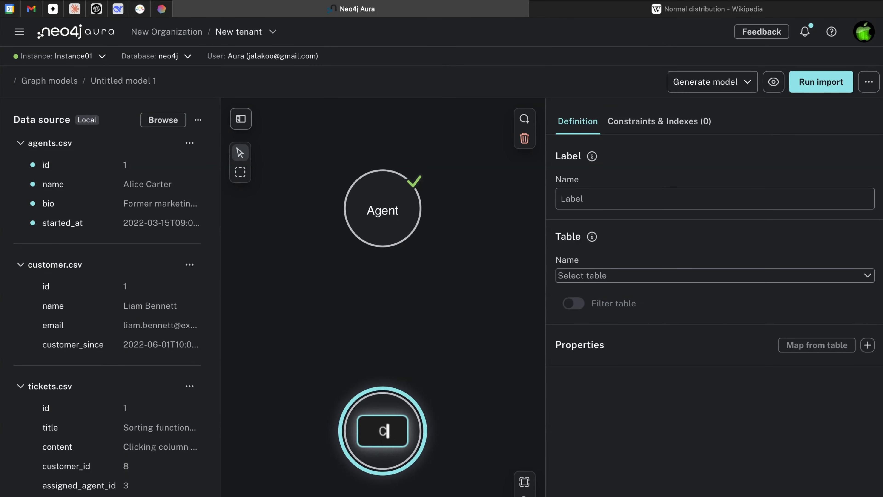
{"action": "type", "text": "Customer"}
{"action": "key", "text": "Return"}
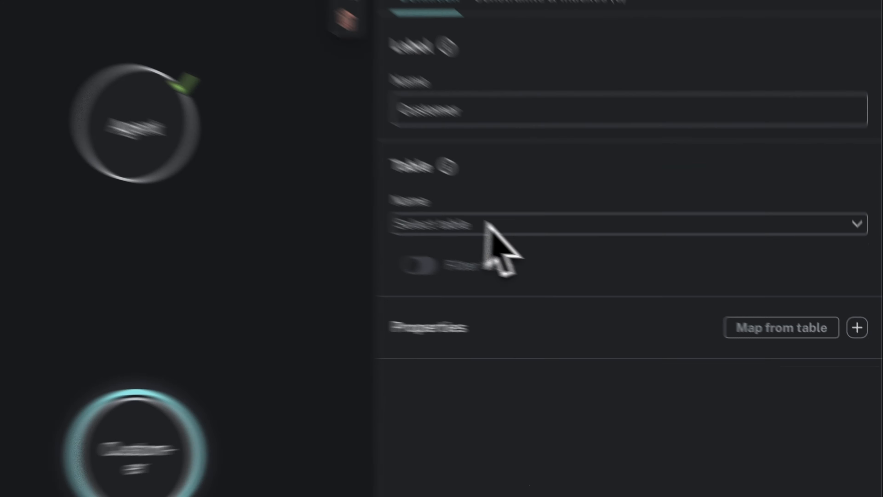
{"action": "left_click", "coordinate": [603, 277]}
{"action": "left_click", "coordinate": [373, 265]}
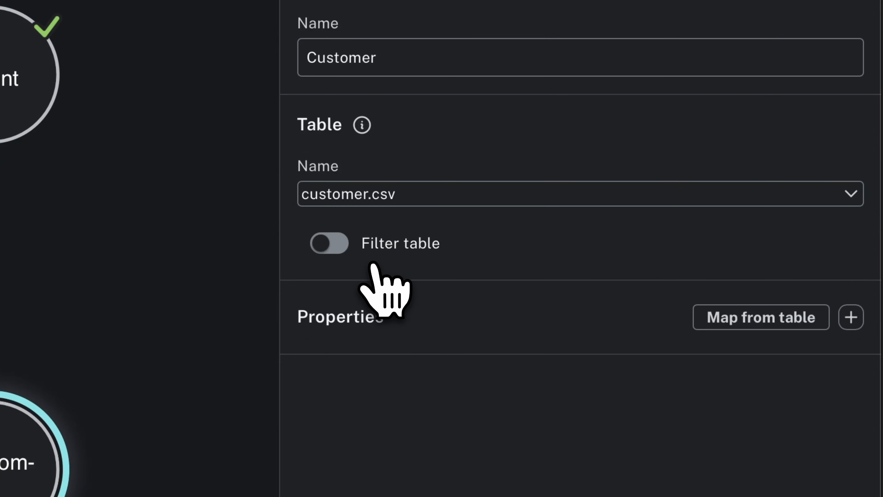
Step: Map all columns of customer.csv as properties of the Customer node
{"action": "left_click", "coordinate": [750, 321]}
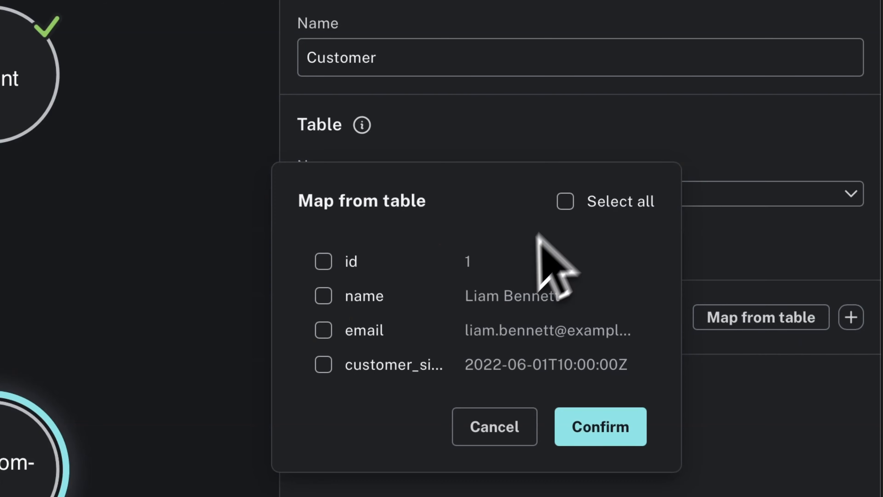
{"action": "left_click", "coordinate": [566, 201]}
{"action": "left_click", "coordinate": [599, 429]}
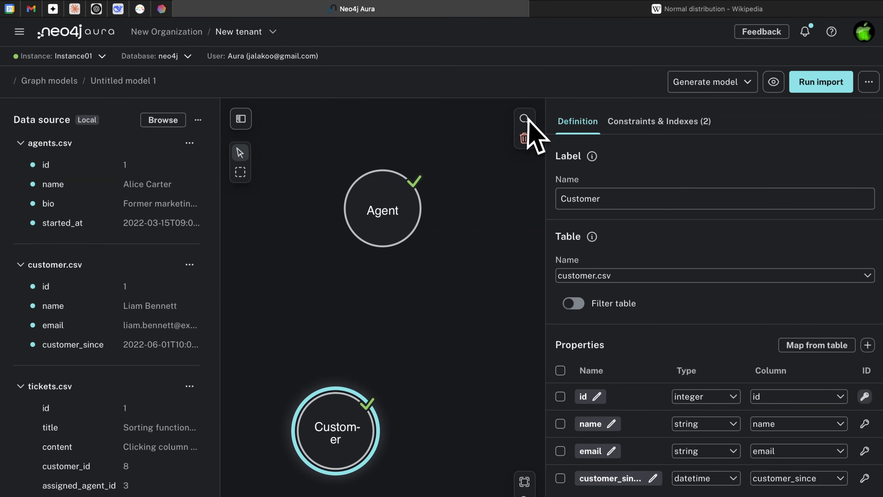
Step: Add a third node labelled Ticket beside the other two and set tickets.csv as its source table
{"action": "left_click", "coordinate": [524, 118]}
{"action": "left_click_drag", "start_coordinate": [483, 257], "coordinate": [395, 317]}
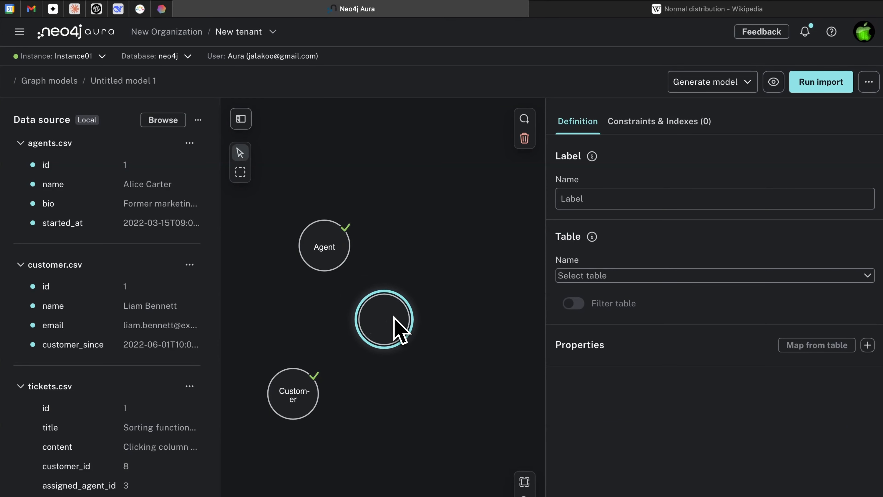
{"action": "left_click", "coordinate": [593, 275]}
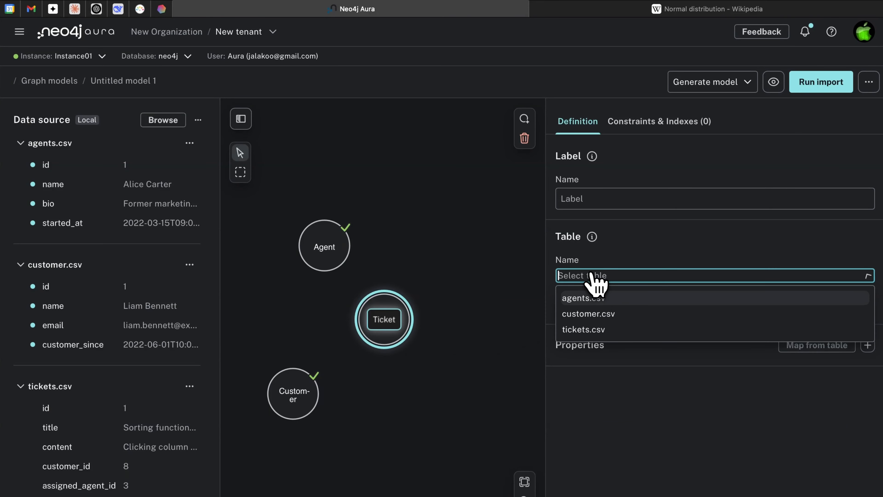
{"action": "left_click", "coordinate": [591, 330]}
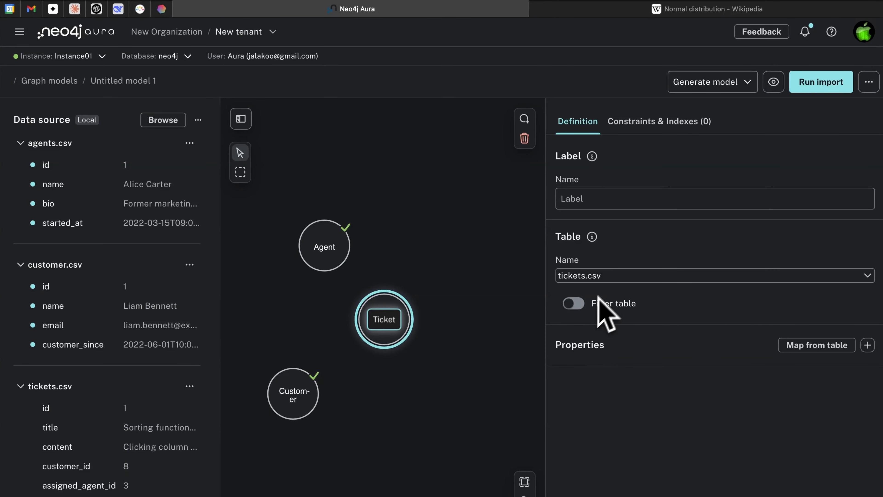
Step: Map all tickets.csv columns except customer_id and assigned_agent_id as properties of the Ticket node
{"action": "left_click", "coordinate": [788, 355]}
{"action": "left_click", "coordinate": [706, 250]}
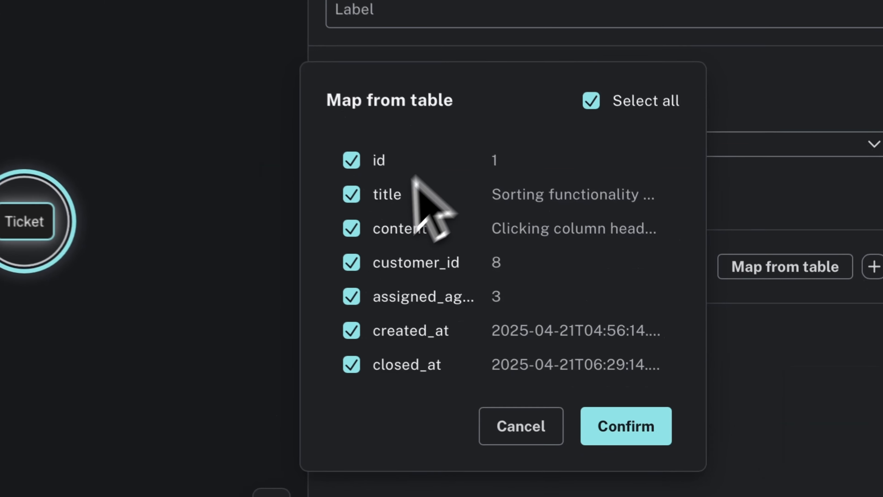
{"action": "left_click", "coordinate": [570, 342]}
{"action": "left_click", "coordinate": [347, 295]}
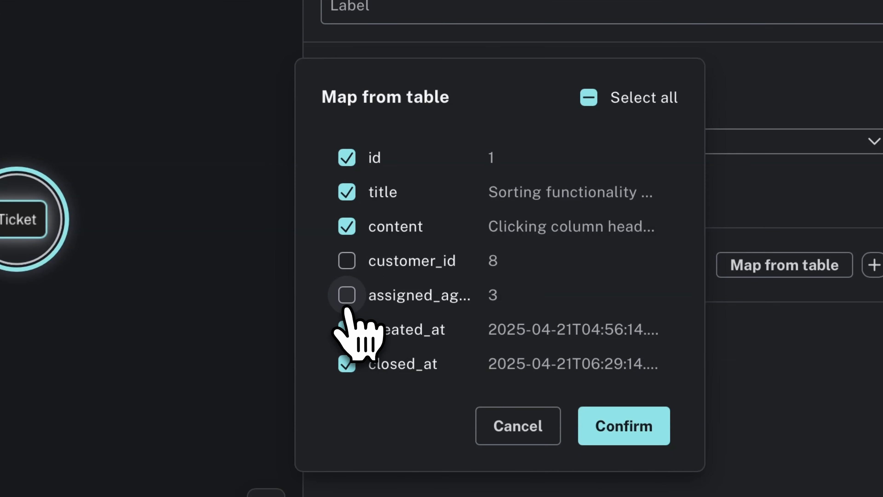
{"action": "left_click", "coordinate": [624, 427]}
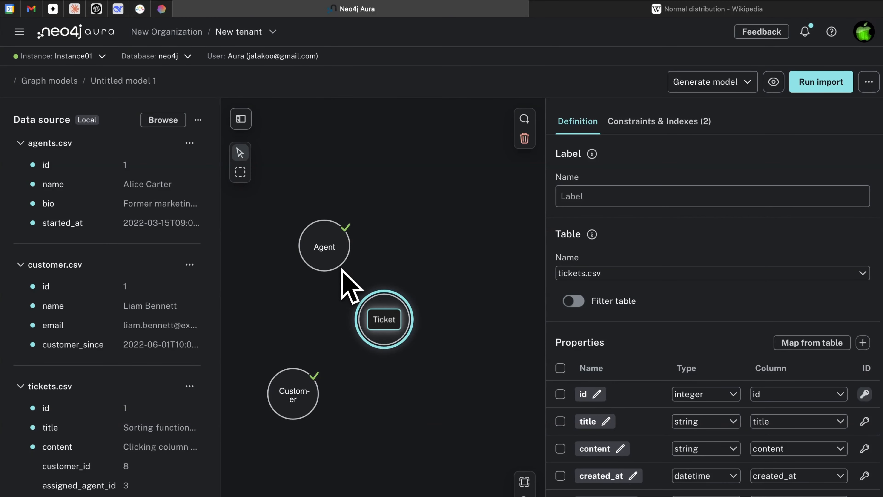
Step: Create a CREATED relationship from Customer to Ticket with tickets.csv as its source table
{"action": "left_click_drag", "start_coordinate": [321, 404], "coordinate": [386, 345]}
{"action": "left_click", "coordinate": [628, 161]}
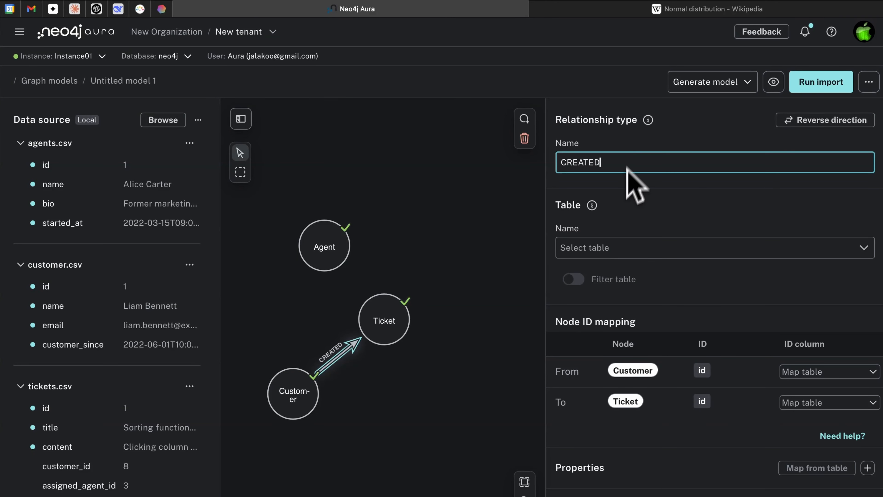
{"action": "left_click", "coordinate": [618, 249]}
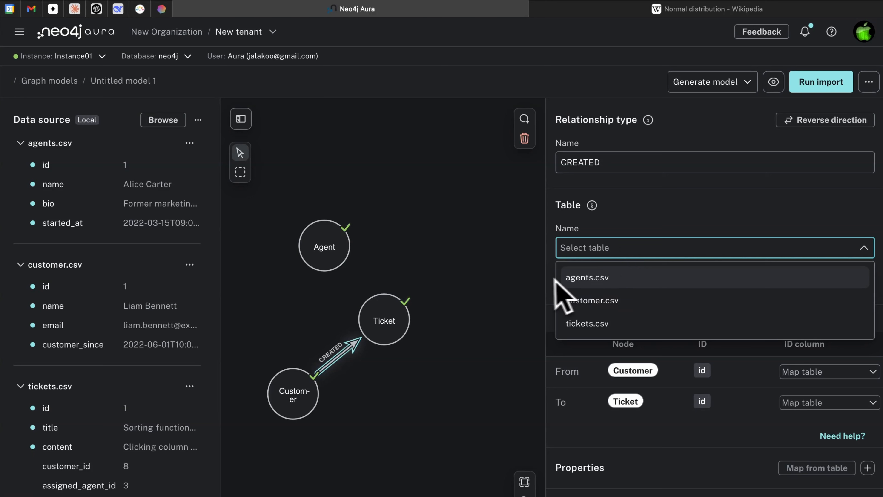
{"action": "left_click", "coordinate": [603, 324]}
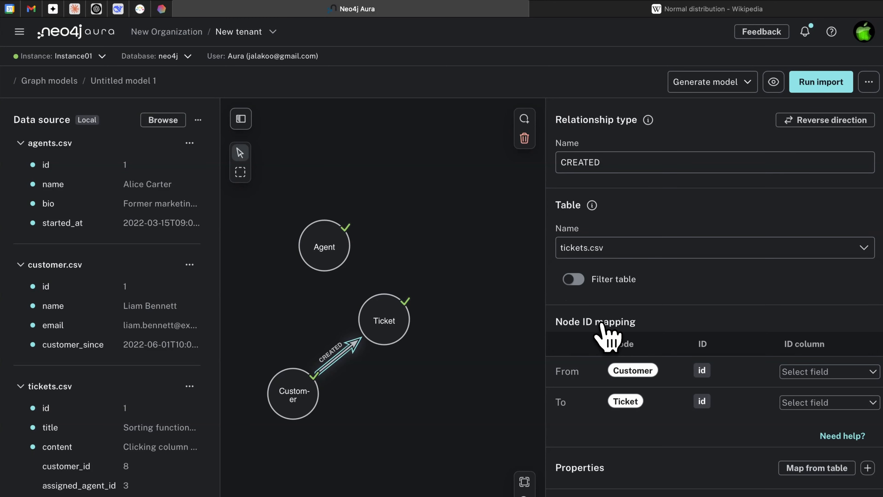
Step: In the CREATED relationship's node ID mapping, match Customer to customer_id and Ticket to id
{"action": "left_click", "coordinate": [806, 376]}
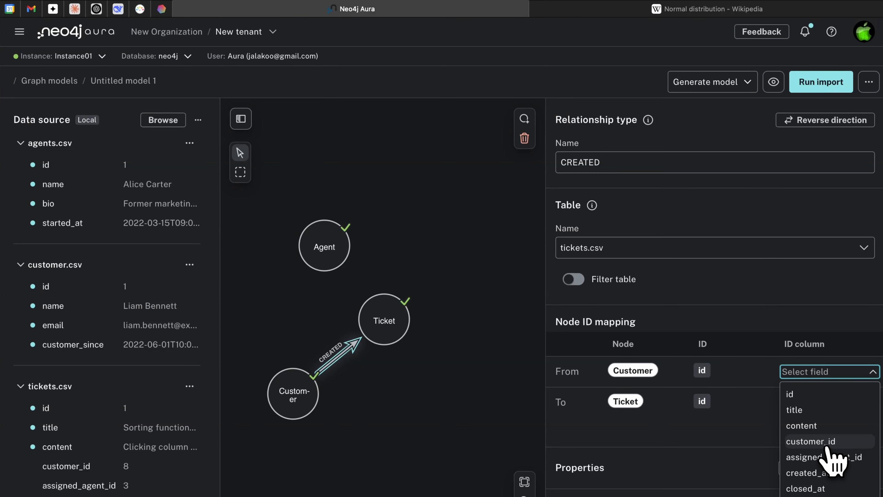
{"action": "left_click", "coordinate": [811, 442]}
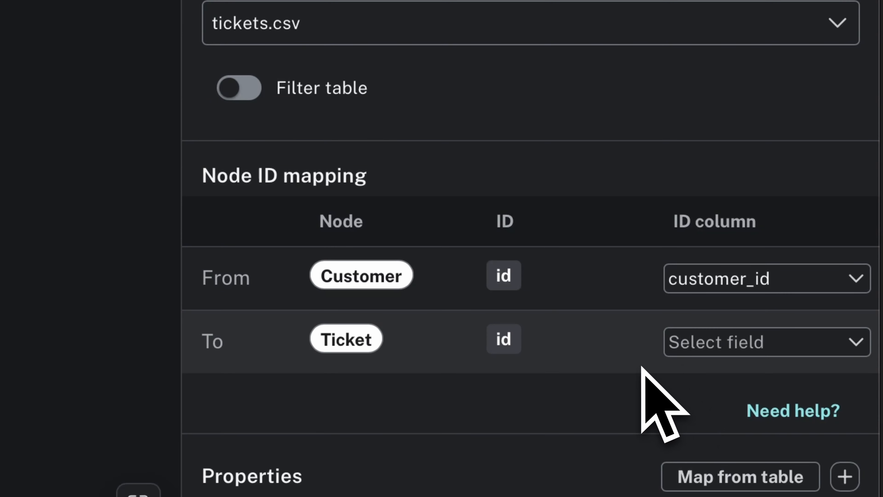
{"action": "left_click", "coordinate": [707, 353]}
{"action": "left_click", "coordinate": [708, 353]}
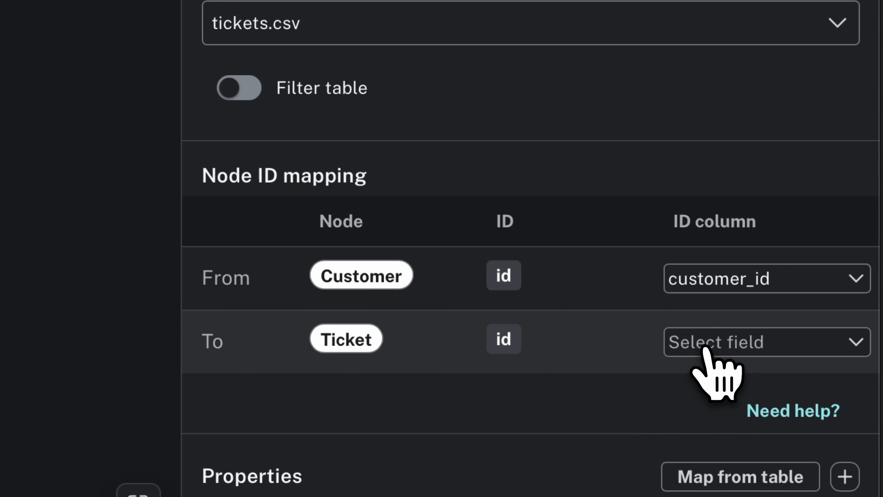
{"action": "left_click", "coordinate": [710, 364]}
{"action": "left_click", "coordinate": [696, 387]}
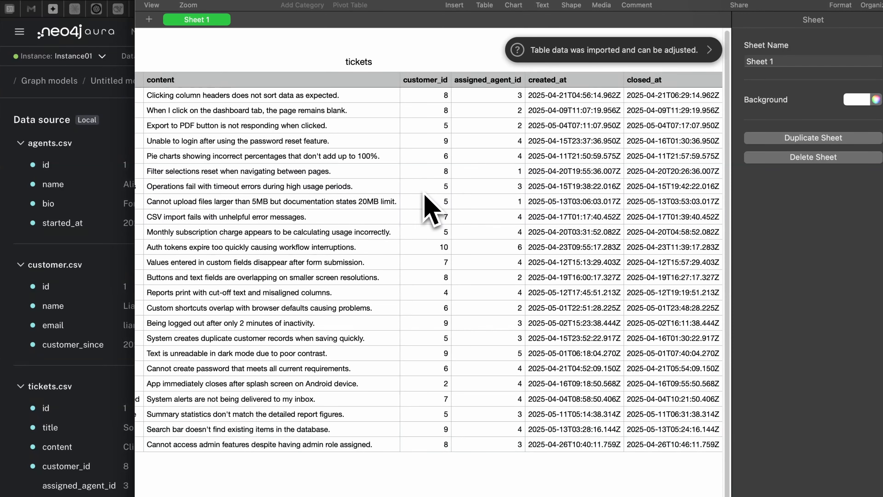
Step: Open customer.csv from Downloads in Numbers to examine its id column and customer records, and return to Neo4j Aura
{"action": "key", "text": "super+Tab"}
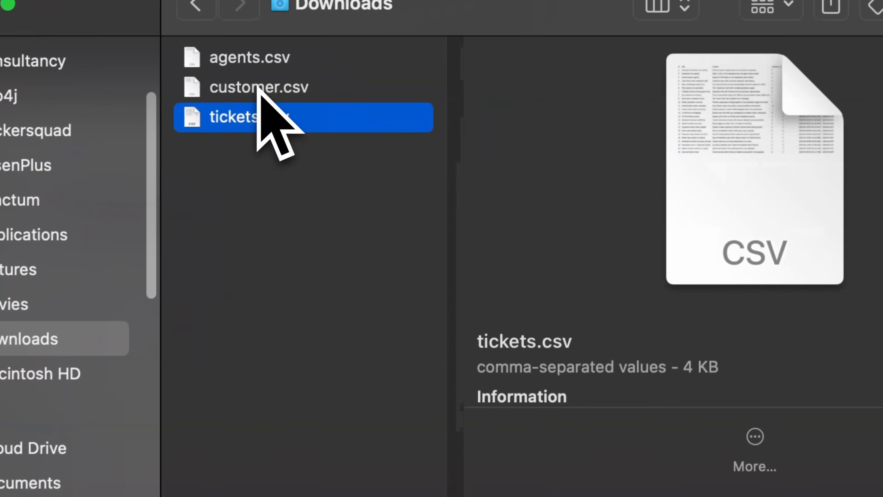
{"action": "right_click", "coordinate": [490, 25]}
{"action": "mouse_move", "coordinate": [396, 128]}
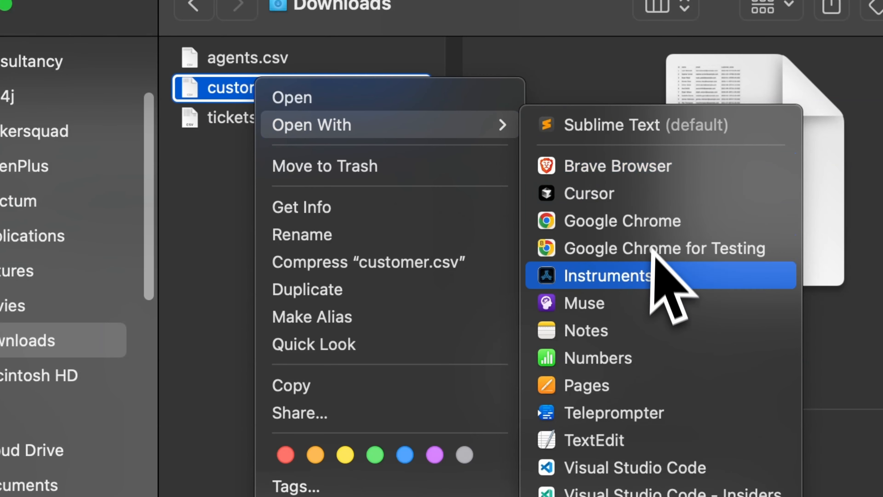
{"action": "left_click", "coordinate": [632, 362]}
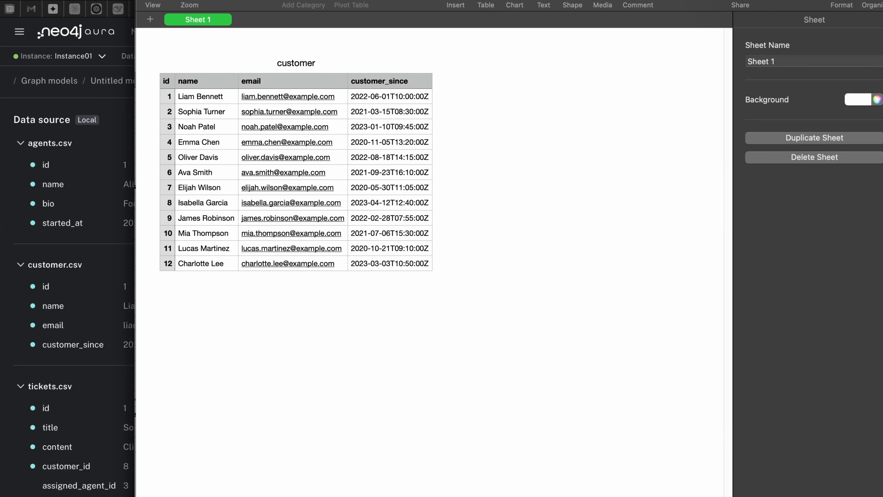
{"action": "key", "text": "super+Tab"}
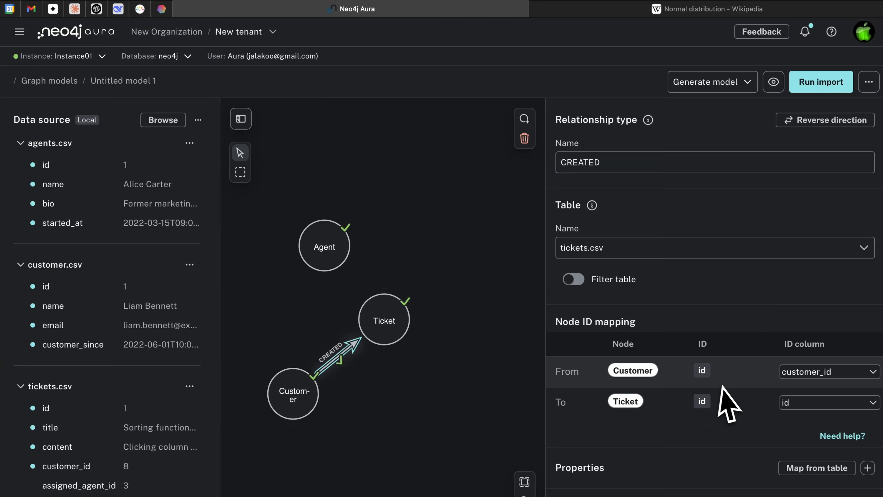
Step: Create an ASSIGNED_TO relationship from Ticket to Agent with tickets.csv as its source table
{"action": "left_click", "coordinate": [368, 304]}
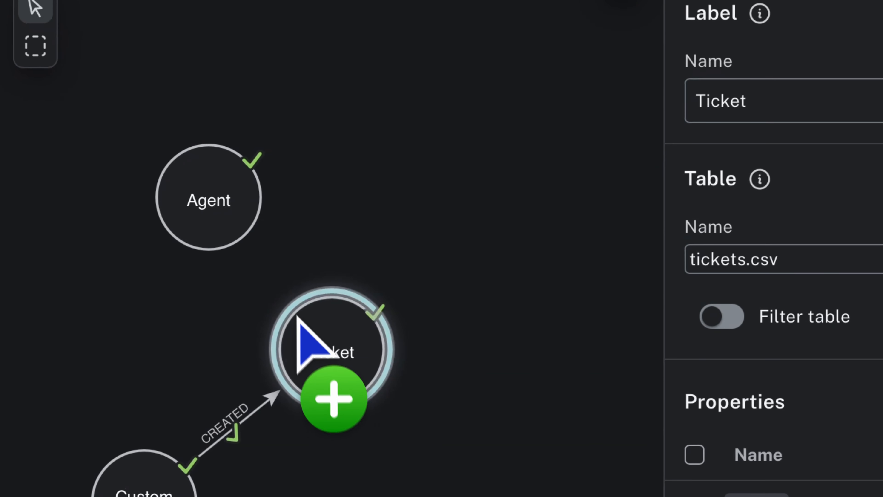
{"action": "left_click_drag", "start_coordinate": [297, 316], "coordinate": [223, 217]}
{"action": "left_click", "coordinate": [705, 50]}
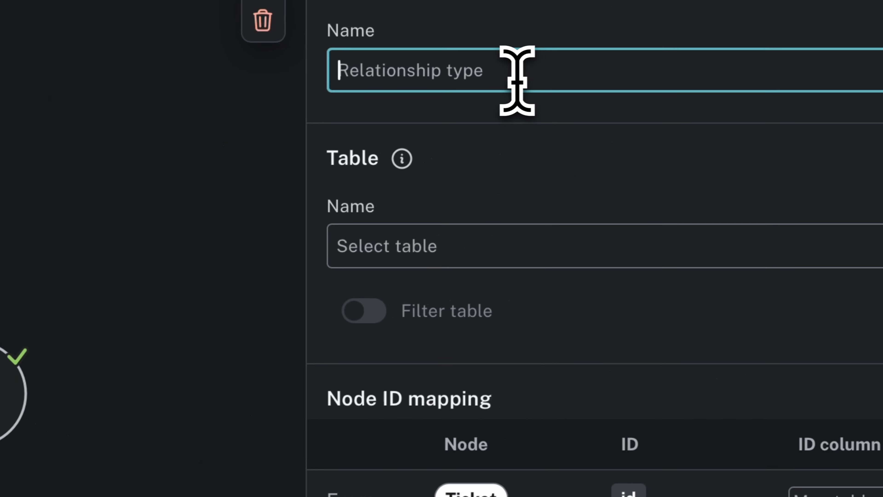
{"action": "type", "text": "ASSIGNED_T"}
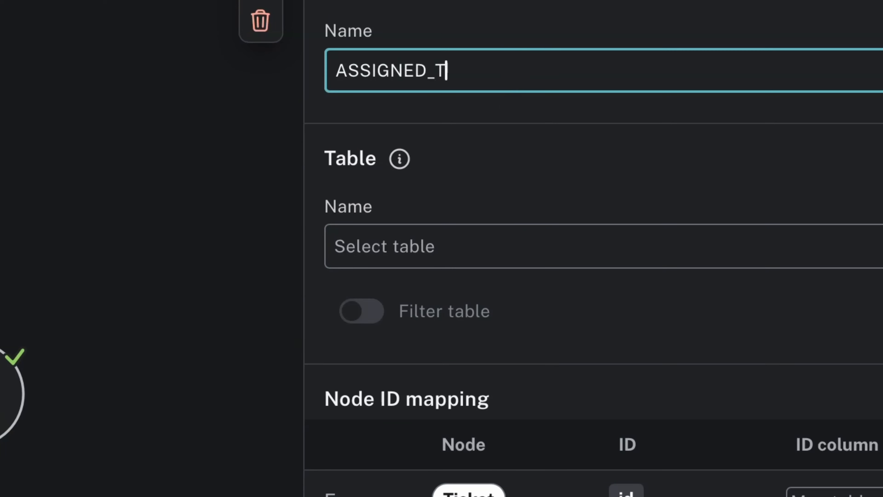
{"action": "type", "text": "O"}
{"action": "left_click", "coordinate": [468, 259]}
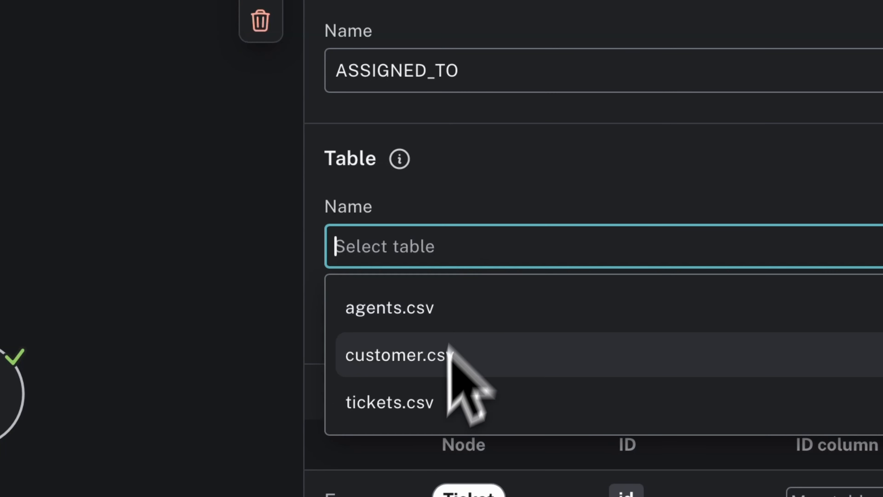
{"action": "left_click", "coordinate": [448, 402]}
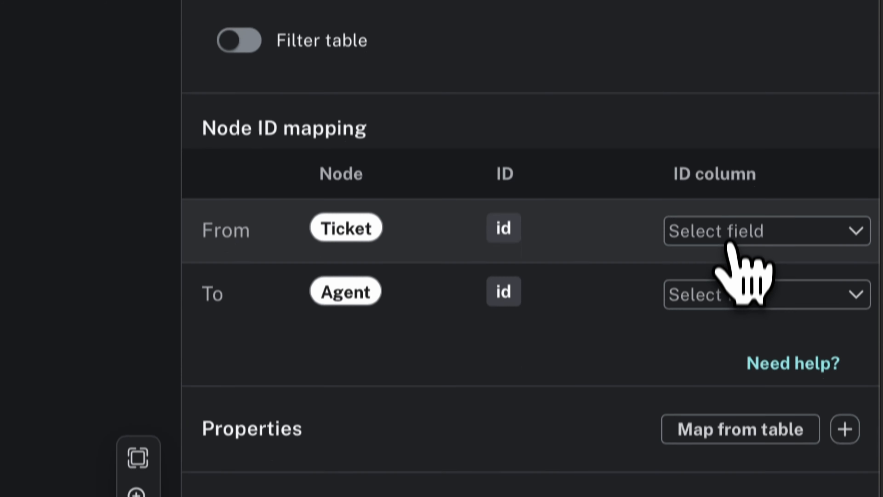
Step: In the ASSIGNED_TO relationship's node ID mapping, match Ticket to id and Agent to assigned_agent_id
{"action": "left_click", "coordinate": [731, 239]}
{"action": "left_click", "coordinate": [693, 276]}
{"action": "left_click", "coordinate": [722, 302]}
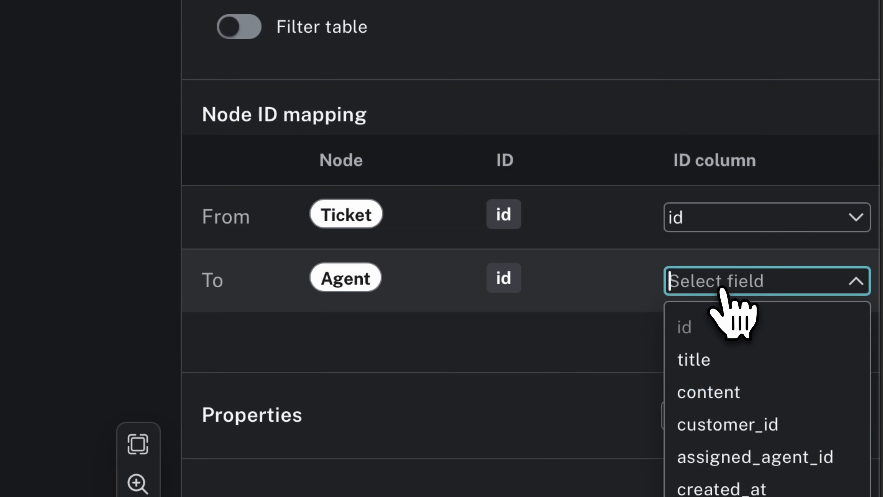
{"action": "left_click", "coordinate": [714, 277]}
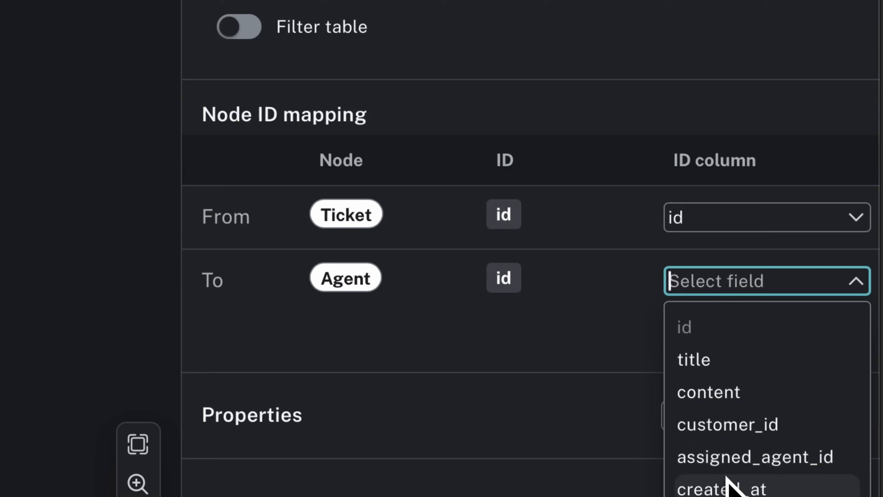
{"action": "left_click", "coordinate": [730, 459]}
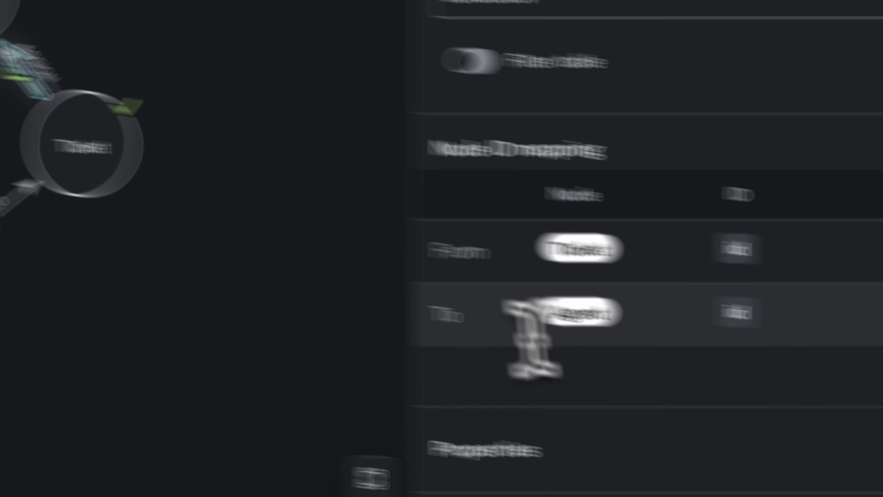
Step: Rearrange the nodes on the model canvas so that Agent and Customer sit on one side of Ticket
{"action": "left_click_drag", "start_coordinate": [260, 165], "coordinate": [326, 206]}
{"action": "left_click_drag", "start_coordinate": [59, 328], "coordinate": [104, 298]}
{"action": "left_click_drag", "start_coordinate": [521, 305], "coordinate": [631, 252]}
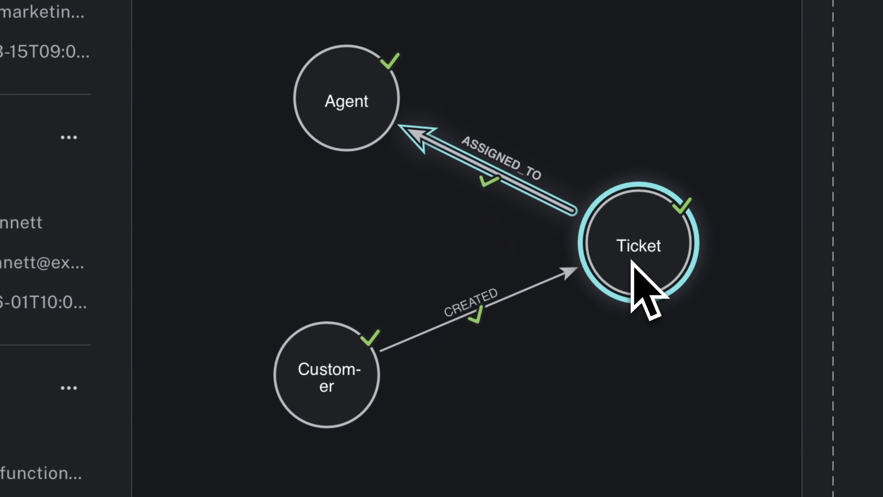
{"action": "left_click", "coordinate": [334, 122]}
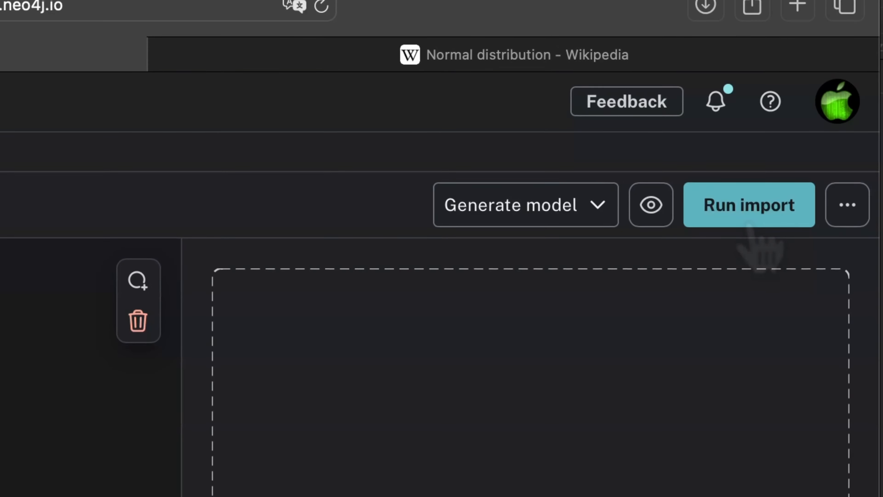
Step: Run the import, review the results for each node and relationship, and open the imported graph for visual exploration
{"action": "left_click", "coordinate": [750, 221]}
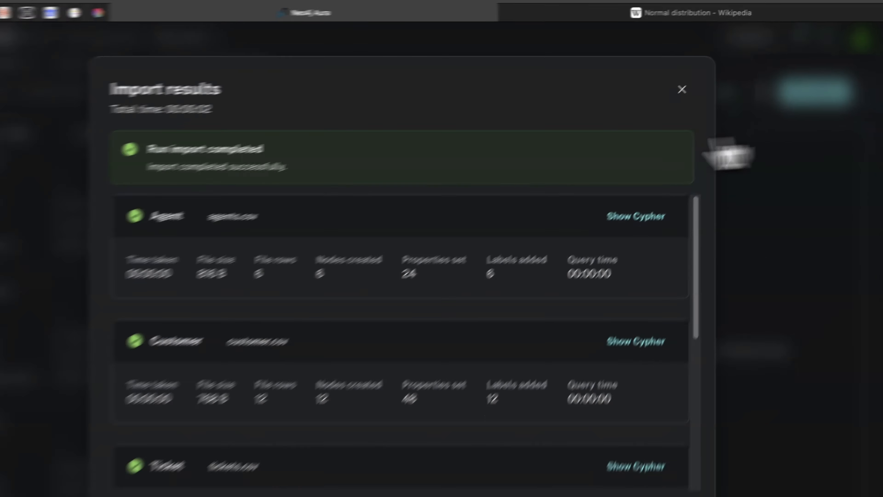
{"action": "scroll", "coordinate": [469, 283], "scroll_direction": "down", "scroll_amount": 6}
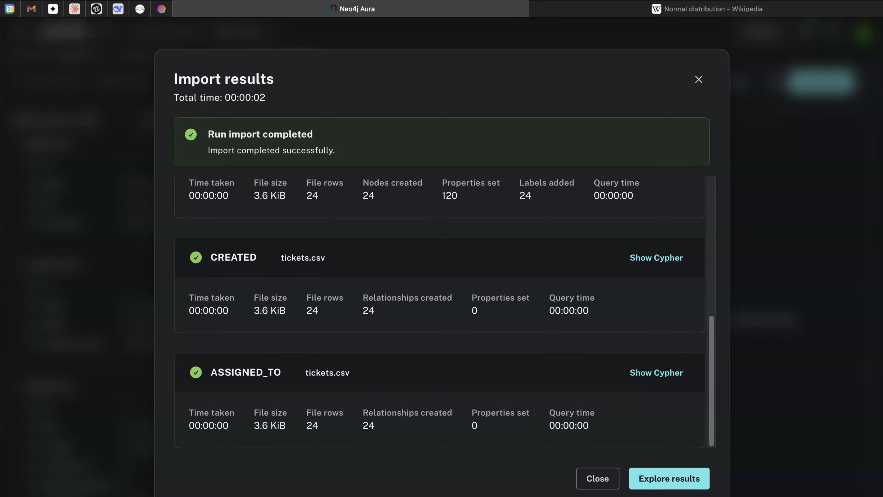
{"action": "scroll", "coordinate": [440, 312], "scroll_direction": "up", "scroll_amount": 6}
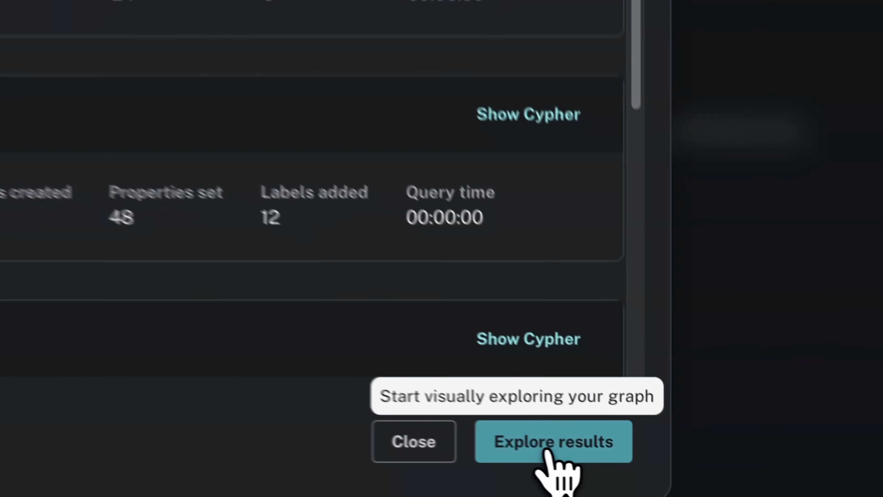
{"action": "left_click", "coordinate": [663, 482]}
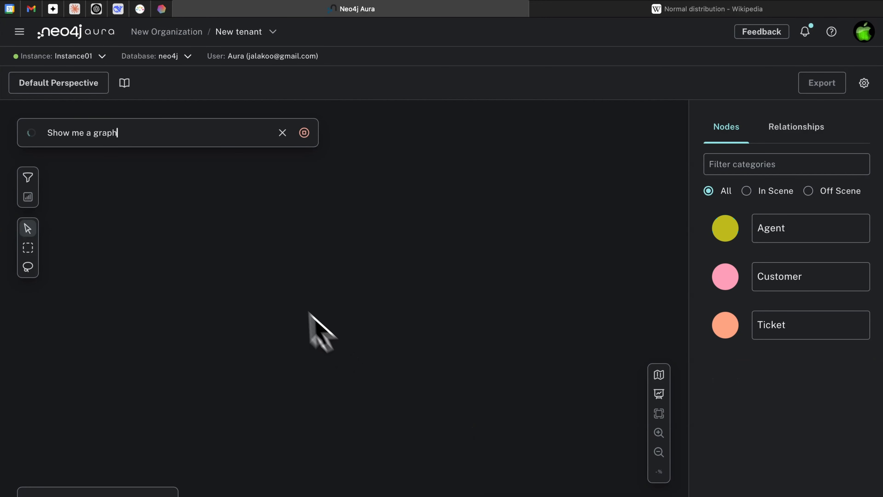
Step: Run the "Show me a graph" search and apply the force-based layout to the scene
{"action": "key", "text": "Return"}
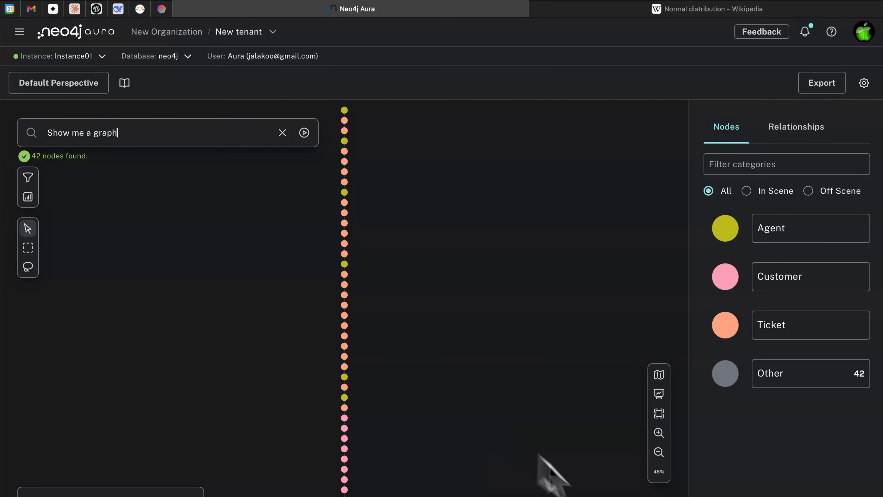
{"action": "left_click", "coordinate": [588, 496]}
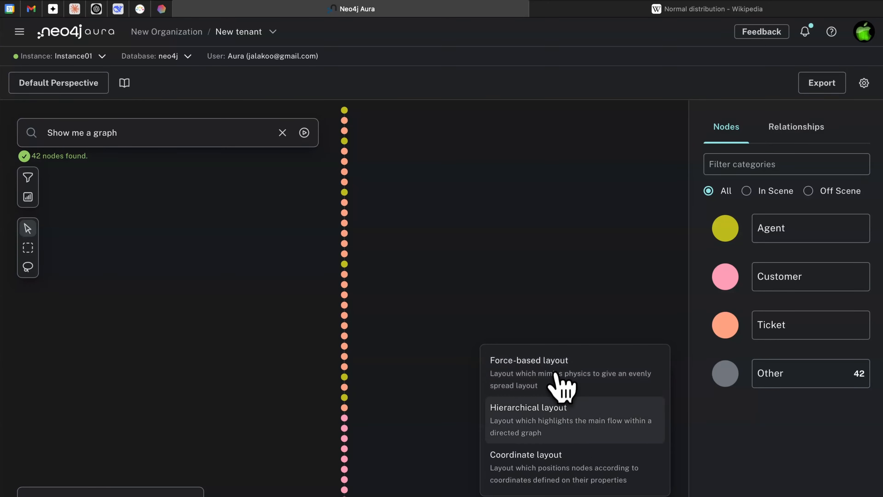
{"action": "left_click", "coordinate": [559, 390]}
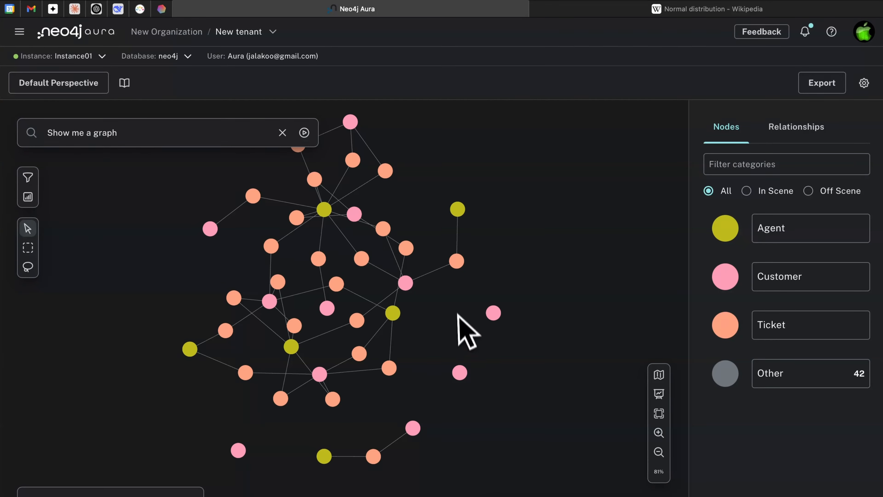
Step: Pull apart a Customer node and its "Session timeout too short" Ticket node to examine their CREATED and ASSIGNED_TO relationships
{"action": "scroll", "coordinate": [518, 330], "scroll_direction": "up", "scroll_amount": 5}
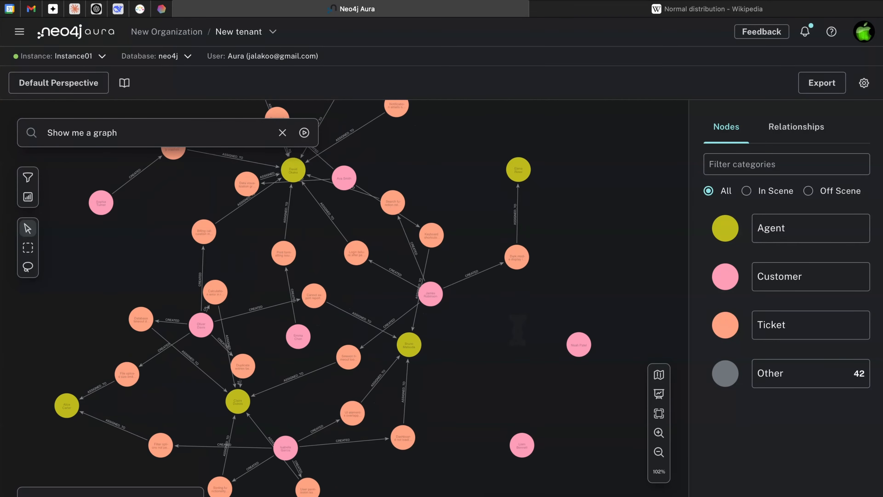
{"action": "scroll", "coordinate": [520, 343], "scroll_direction": "up", "scroll_amount": 2}
{"action": "left_click_drag", "start_coordinate": [405, 297], "coordinate": [579, 279]}
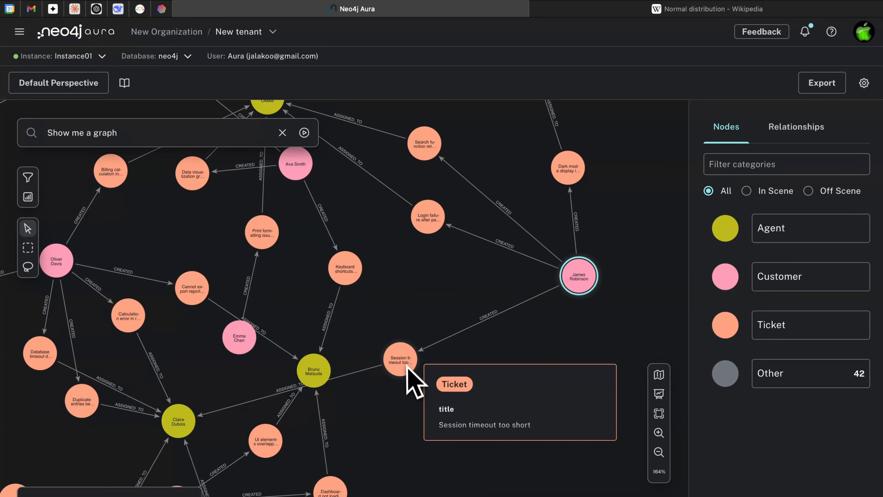
{"action": "left_click_drag", "start_coordinate": [404, 362], "coordinate": [441, 289]}
{"action": "left_click_drag", "start_coordinate": [418, 377], "coordinate": [450, 454]}
{"action": "left_click_drag", "start_coordinate": [409, 299], "coordinate": [490, 327]}
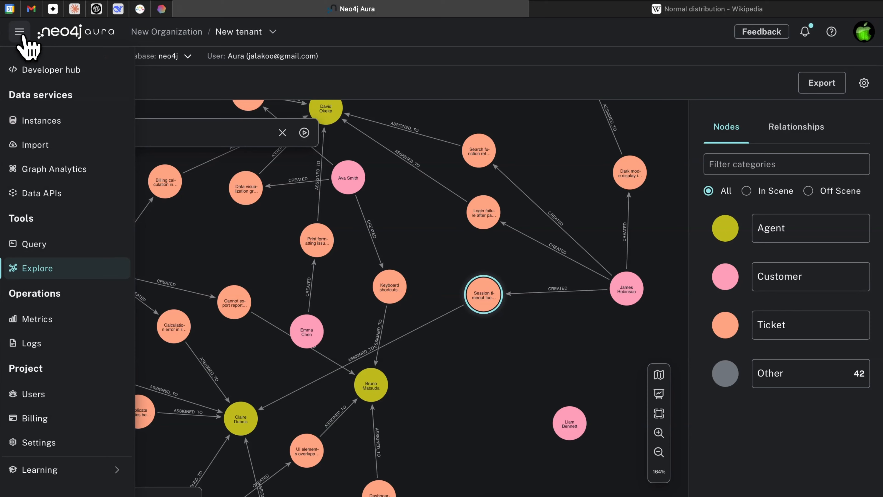
Step: In the Query tool, write MATCH (a:Agent)-[r:ASSIGNED_TO]-(t:Ticket) followed by WITH count(t) as totalTickets, a on a second line
{"action": "left_click", "coordinate": [43, 248]}
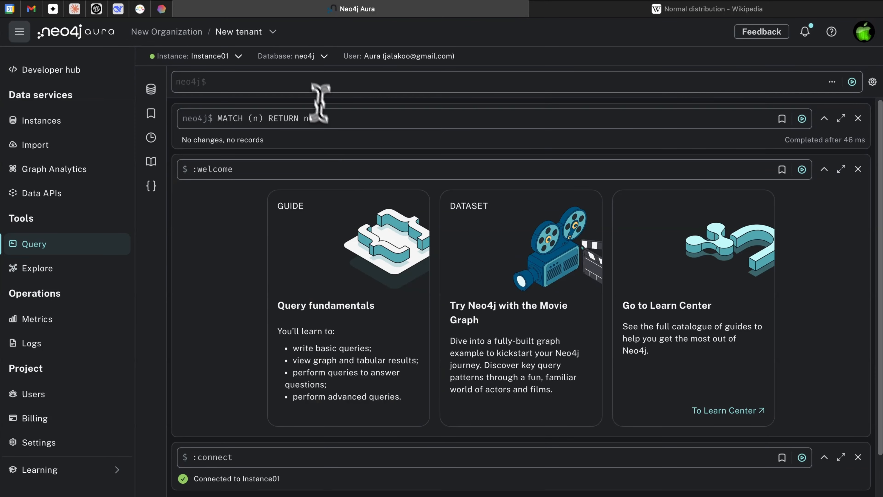
{"action": "type", "text": "MATCH (a:Agent)-[r:ASSIGNED_TO]"}
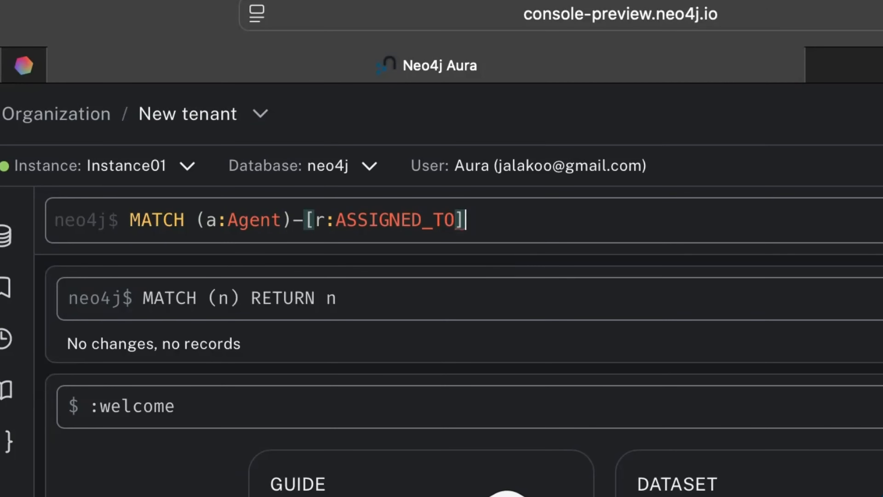
{"action": "type", "text": "-(t:Ticket"}
{"action": "key", "text": "shift+Return"}
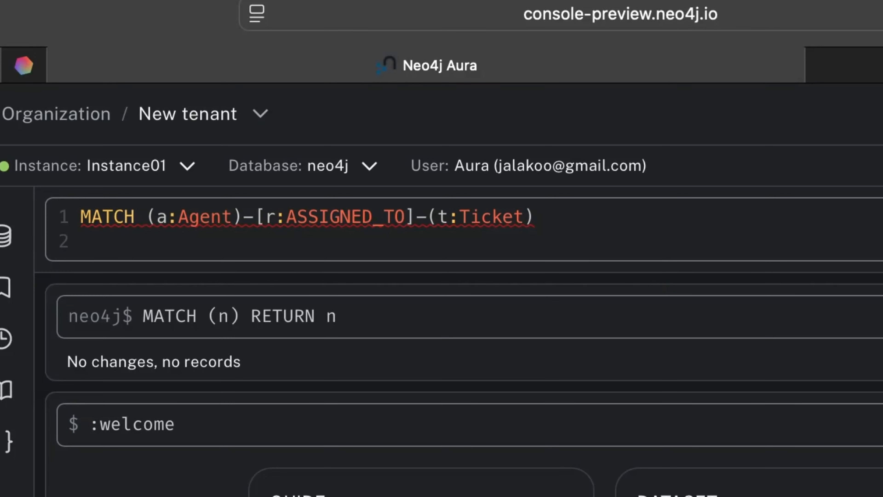
{"action": "type", "text": "WITH count(t) as tota"}
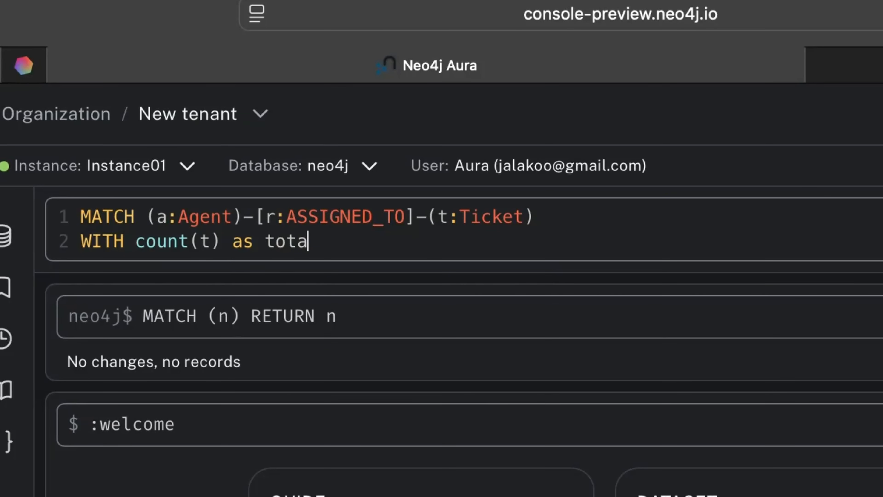
{"action": "type", "text": "lTickets, a,"}
{"action": "key", "text": "shift+Return"}
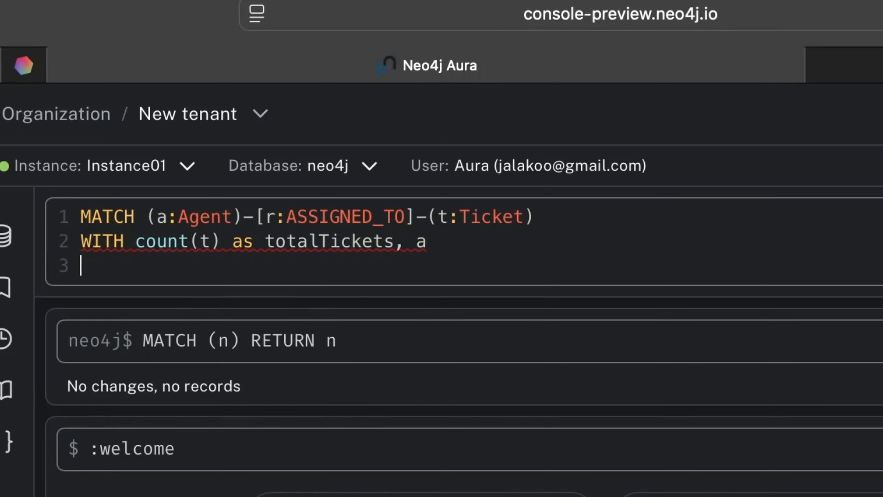
Step: Complete the query with RETURN a, totalTickets and ORDER BY totalTickets DESC, run it, and display the results as a table
{"action": "type", "text": "RETURN"}
{"action": "key", "text": "Return"}
{"action": "key", "text": "Return"}
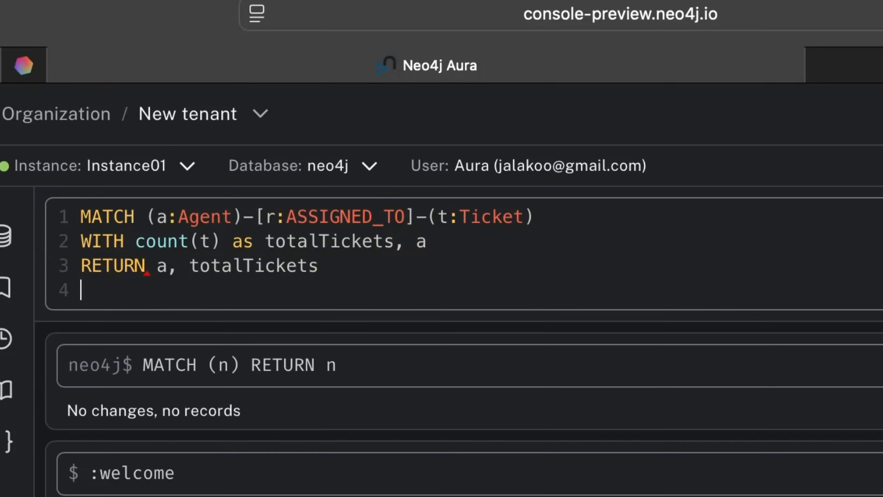
{"action": "type", "text": "tot"}
{"action": "key", "text": "Return"}
{"action": "type", "text": "DESC"}
{"action": "key", "text": "super+Return"}
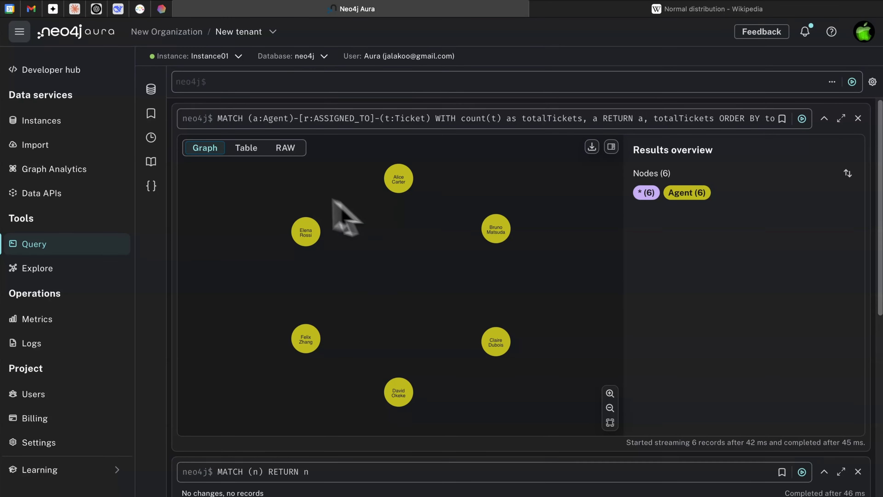
{"action": "left_click", "coordinate": [246, 147]}
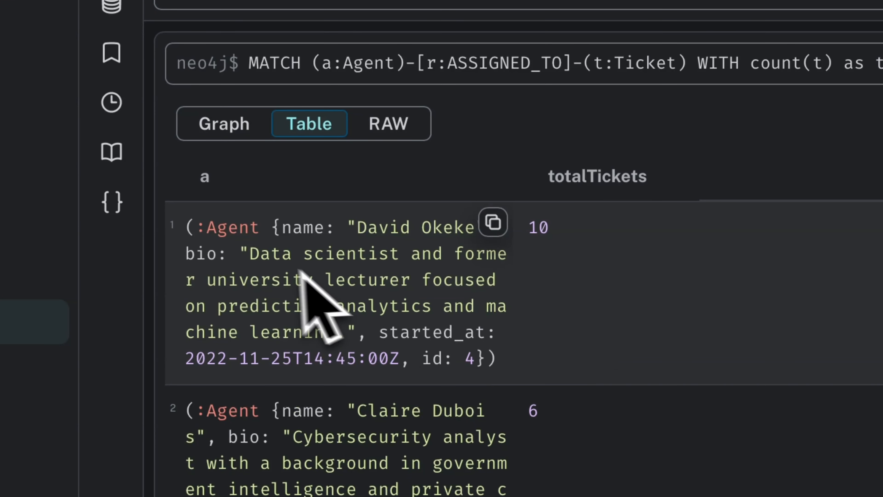